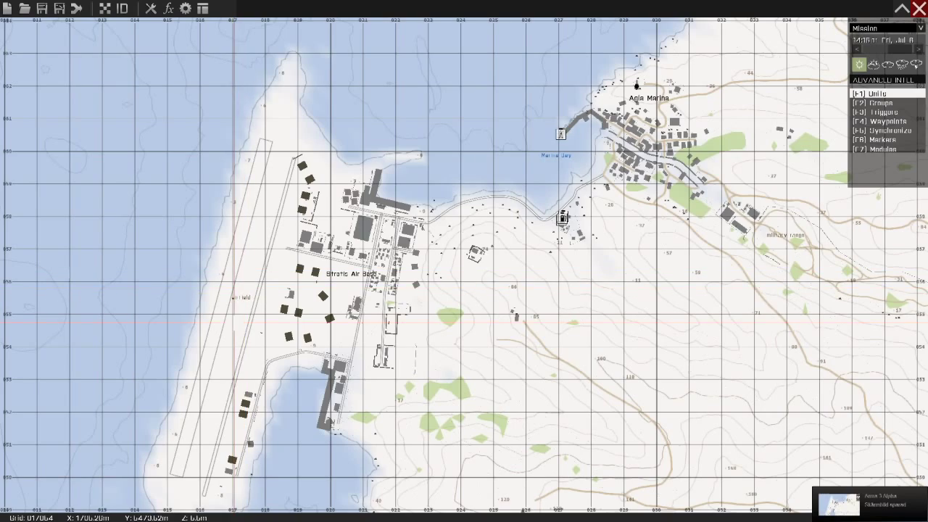
Step: Start inserting a new unit at the airfield west of Stratis Air Base and set its side to BLUFOR
{"action": "right_click_drag", "start_coordinate": [226, 347], "coordinate": [261, 317]}
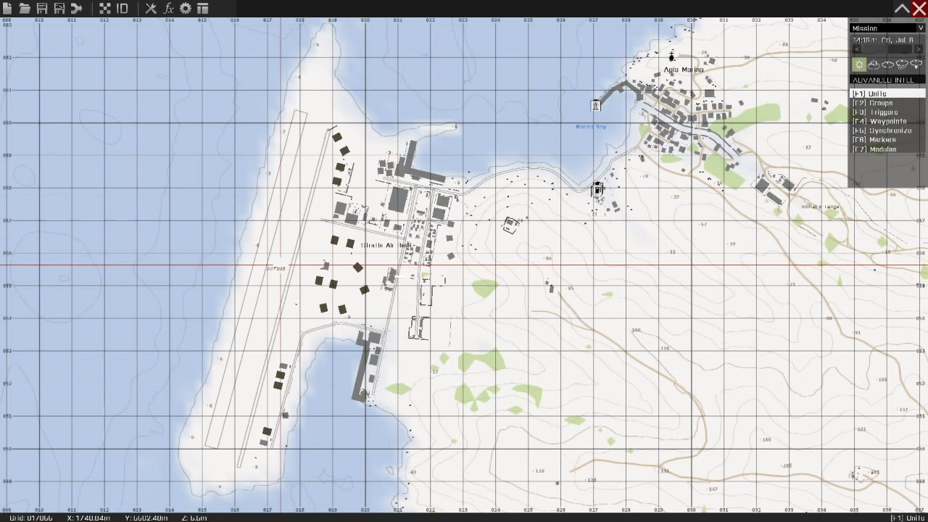
{"action": "scroll", "coordinate": [246, 305], "scroll_direction": "up", "scroll_amount": 3}
{"action": "scroll", "coordinate": [298, 276], "scroll_direction": "up", "scroll_amount": 2}
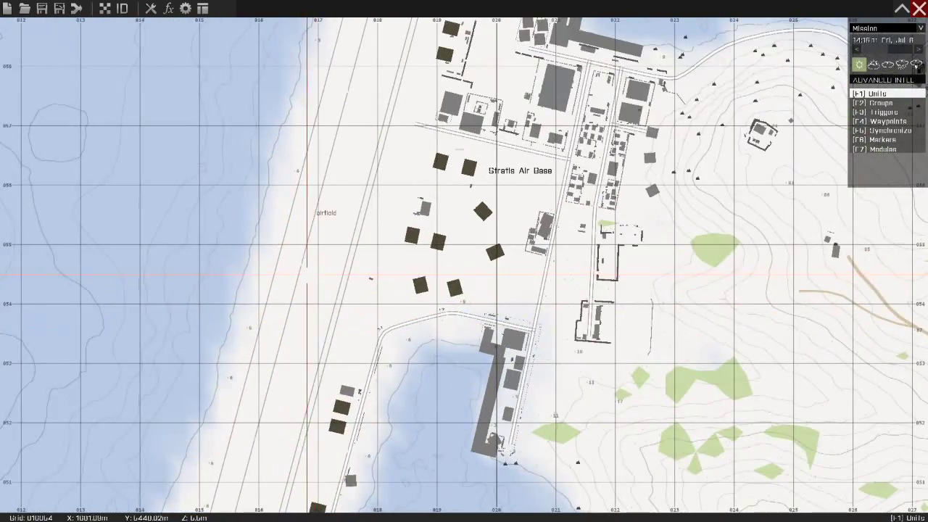
{"action": "double_click", "coordinate": [306, 274]}
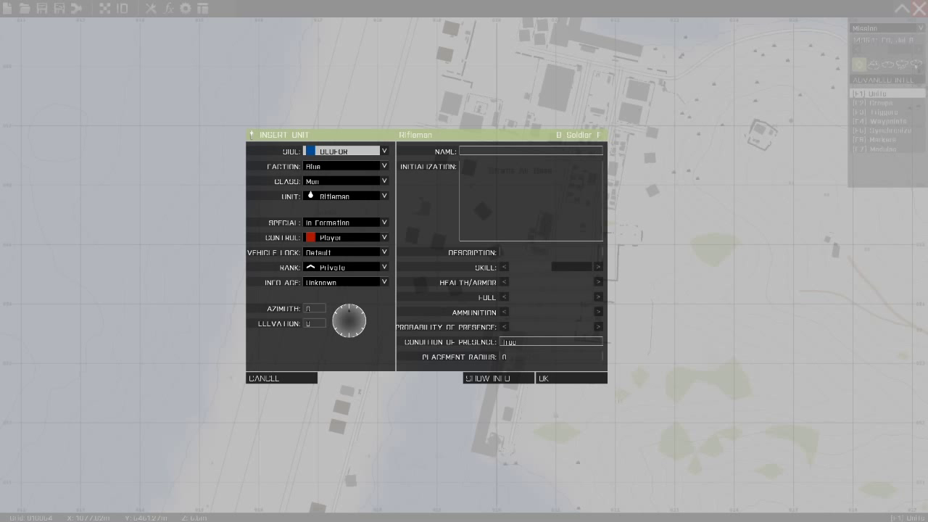
{"action": "left_click", "coordinate": [352, 151]}
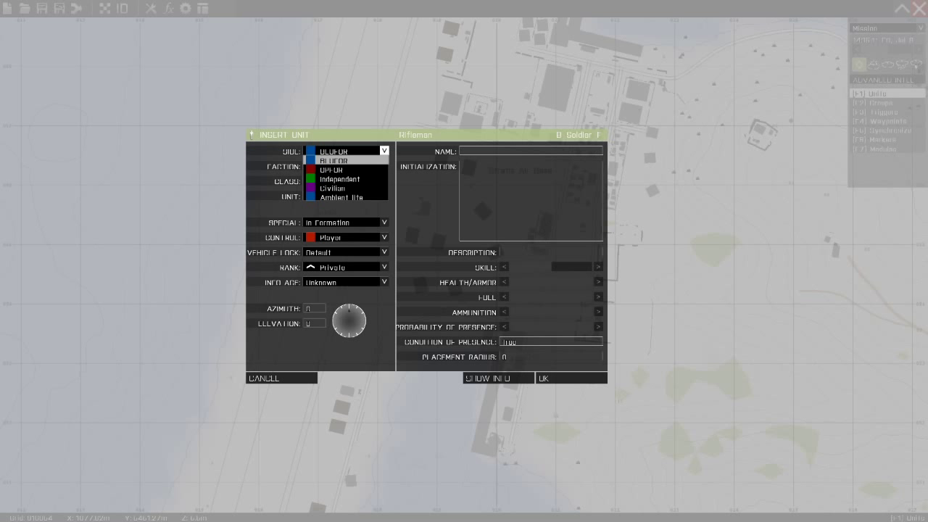
{"action": "left_click", "coordinate": [335, 161]}
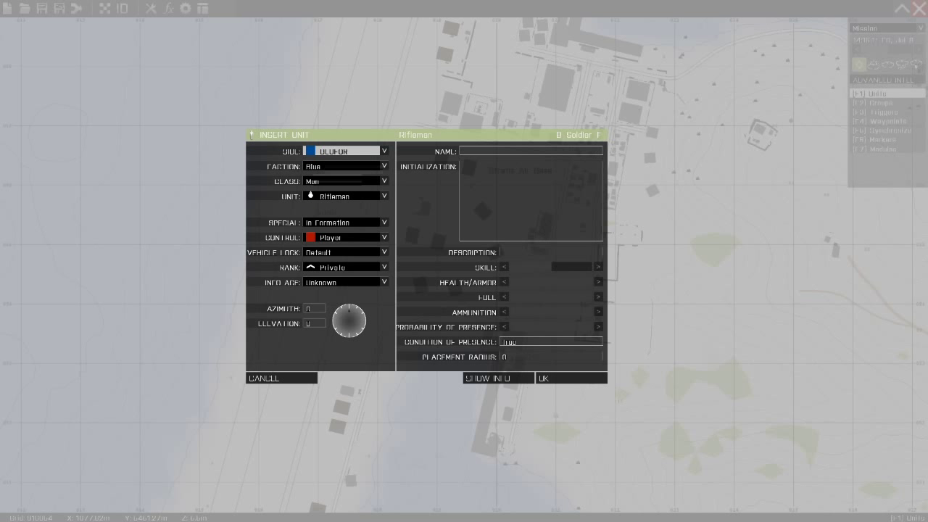
Step: Set the new unit's class to Air and look through the available helicopters, keeping the MH-9
{"action": "left_click", "coordinate": [384, 180]}
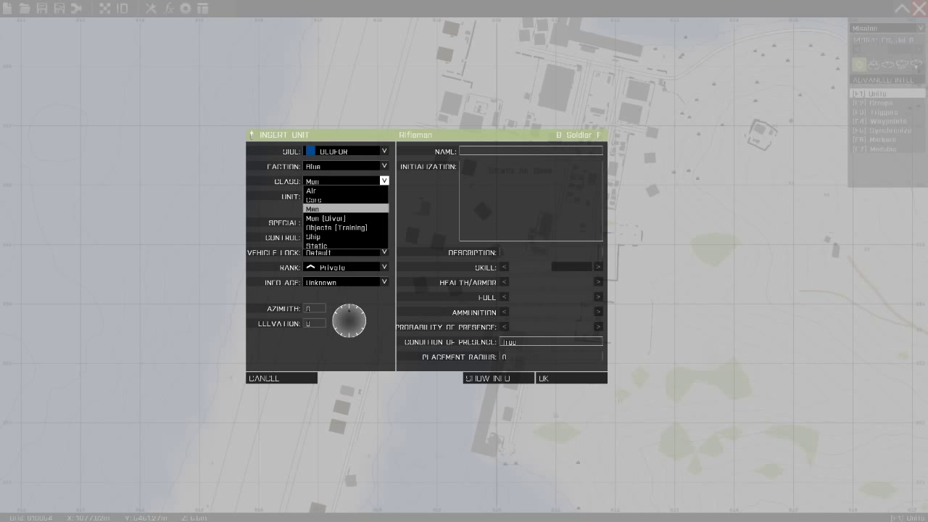
{"action": "key", "text": "Up"}
{"action": "key", "text": "Up"}
{"action": "key", "text": "Return"}
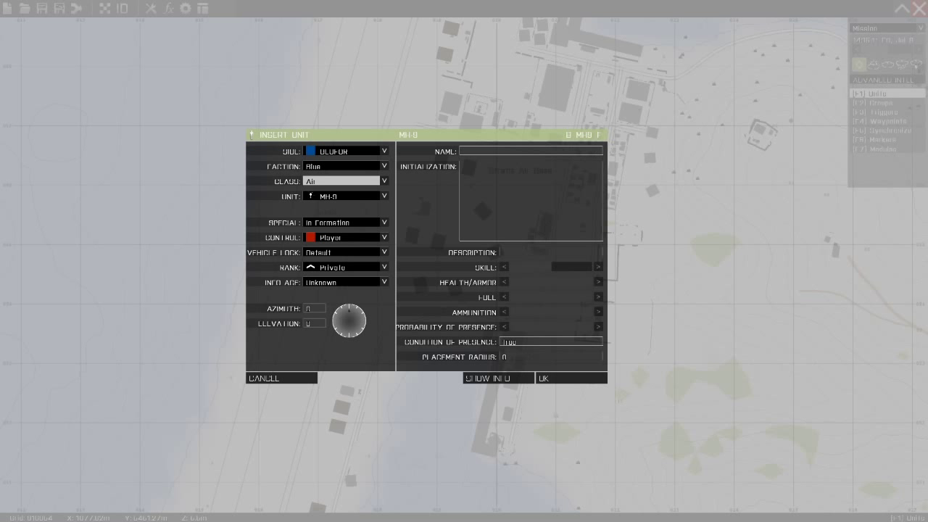
{"action": "left_click", "coordinate": [384, 195]}
{"action": "left_click", "coordinate": [348, 214]}
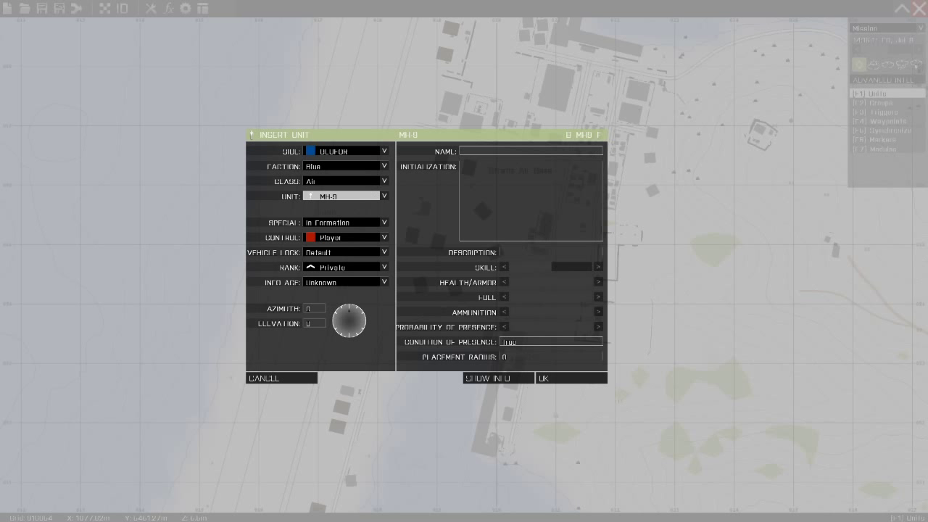
{"action": "left_click", "coordinate": [348, 196]}
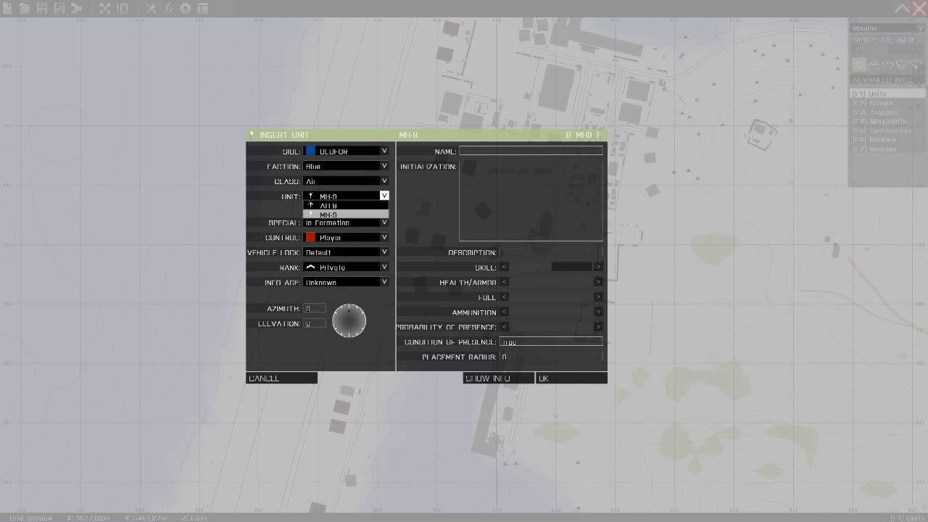
{"action": "key", "text": "Up"}
{"action": "key", "text": "Down"}
{"action": "key", "text": "Up"}
{"action": "left_click", "coordinate": [346, 215]}
Step: Set the unit's class to Static and list the units it offers
{"action": "left_click", "coordinate": [346, 182]}
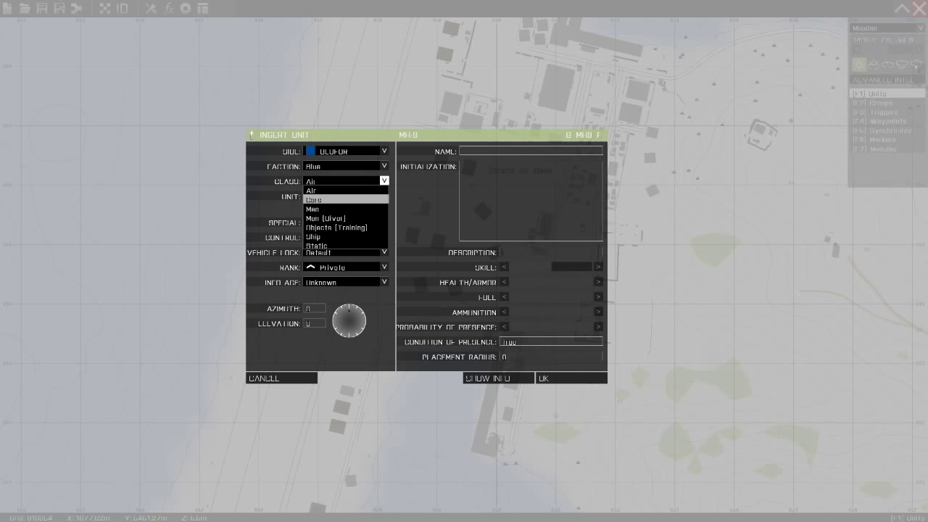
{"action": "key", "text": "Down"}
{"action": "key", "text": "Down"}
{"action": "key", "text": "Down"}
{"action": "key", "text": "Down"}
{"action": "key", "text": "Down"}
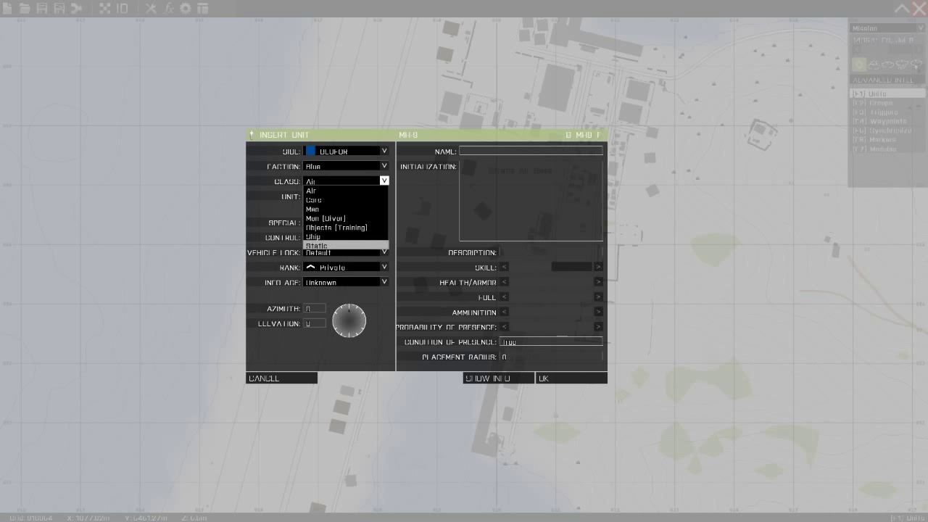
{"action": "left_click", "coordinate": [346, 246]}
{"action": "left_click", "coordinate": [346, 197]}
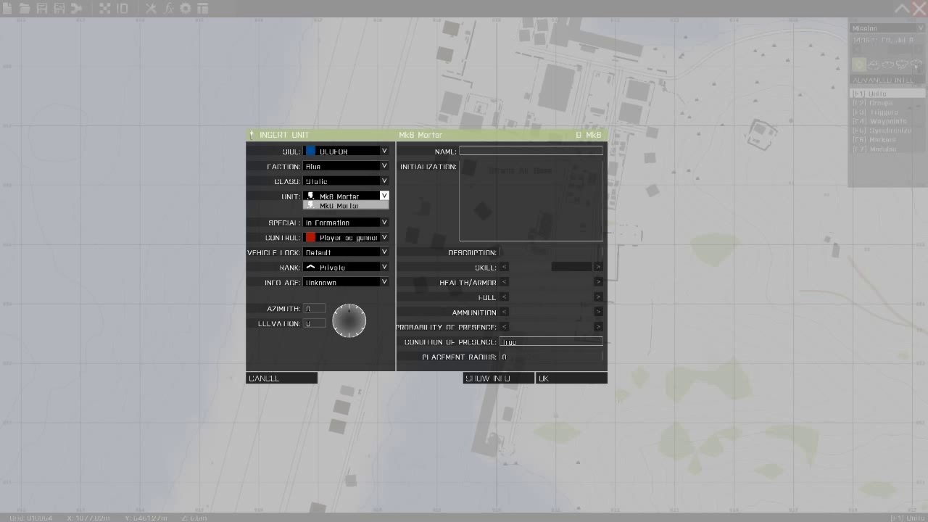
Step: Switch the unit's class to Objects (Training), then to Ship, and look through the available boats
{"action": "left_click", "coordinate": [346, 182]}
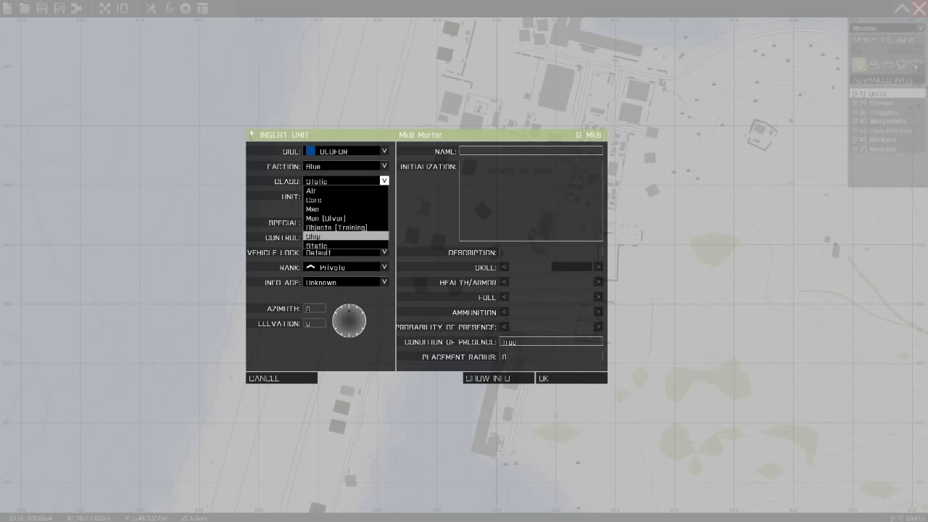
{"action": "left_click", "coordinate": [346, 228]}
{"action": "left_click", "coordinate": [346, 181]}
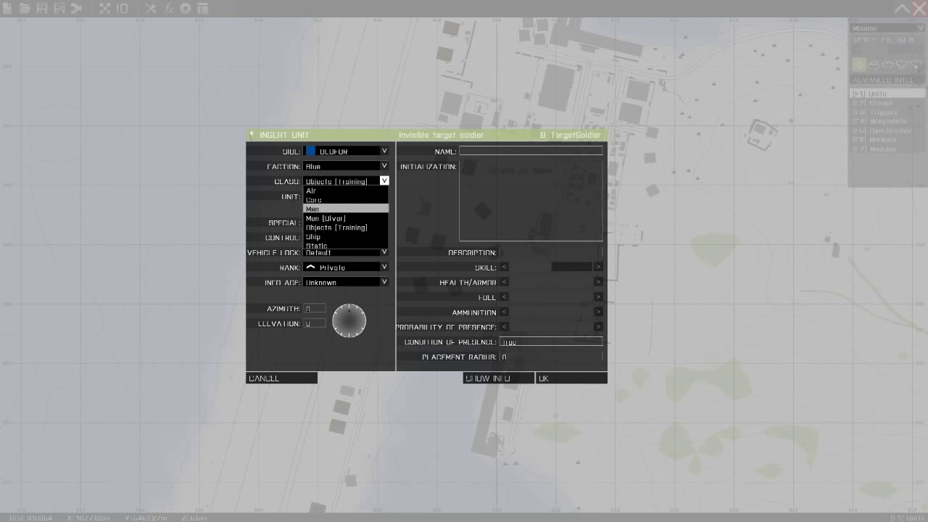
{"action": "left_click", "coordinate": [346, 237]}
{"action": "key", "text": "Tab"}
{"action": "key", "text": "Return"}
{"action": "key", "text": "Down"}
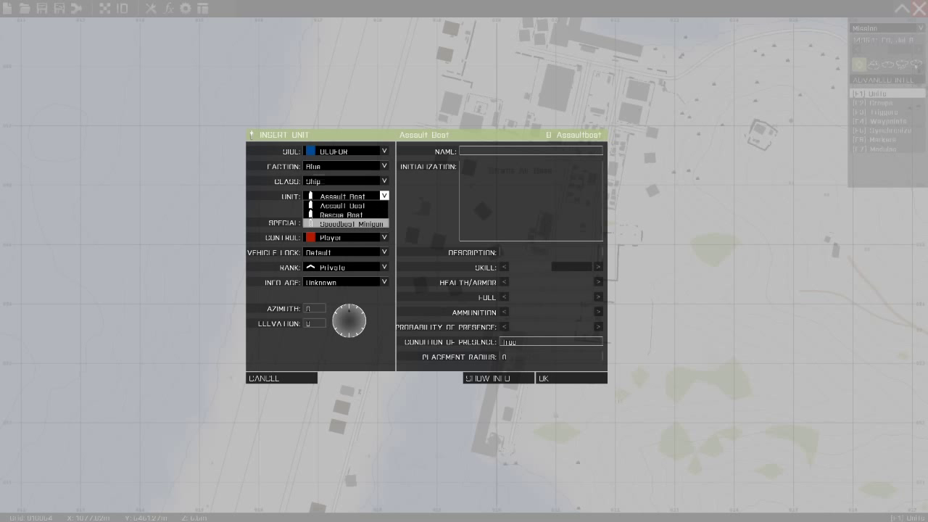
{"action": "key", "text": "Up"}
{"action": "key", "text": "Down"}
{"action": "key", "text": "Up"}
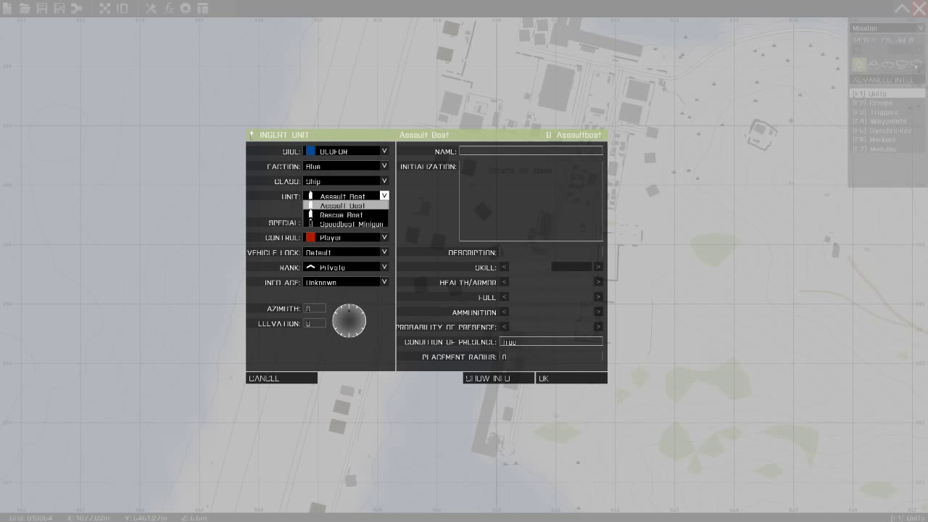
Step: Switch the unit's class from Ship to Men
{"action": "left_click", "coordinate": [348, 182]}
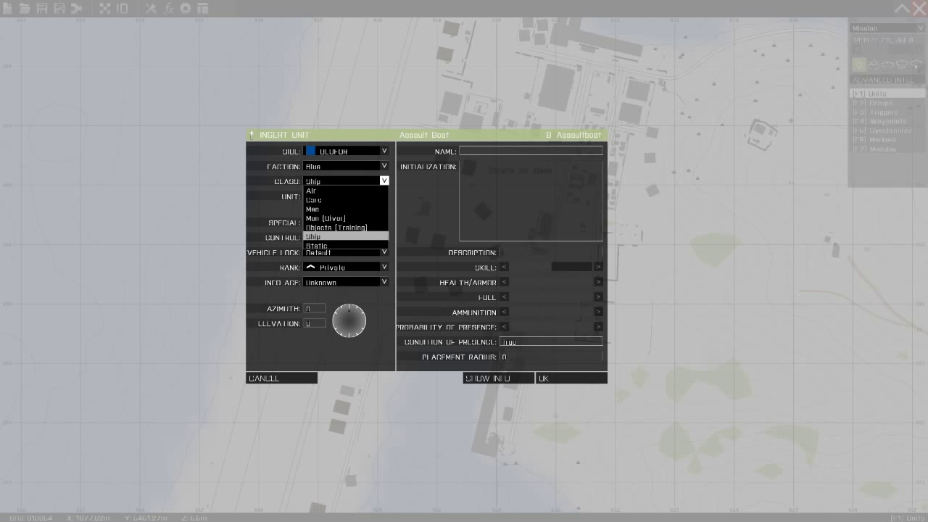
{"action": "key", "text": "Up"}
{"action": "key", "text": "Up"}
{"action": "key", "text": "Up"}
{"action": "key", "text": "Return"}
Step: Look through the soldier types in the Men class and choose Grenadier
{"action": "left_click", "coordinate": [347, 197]}
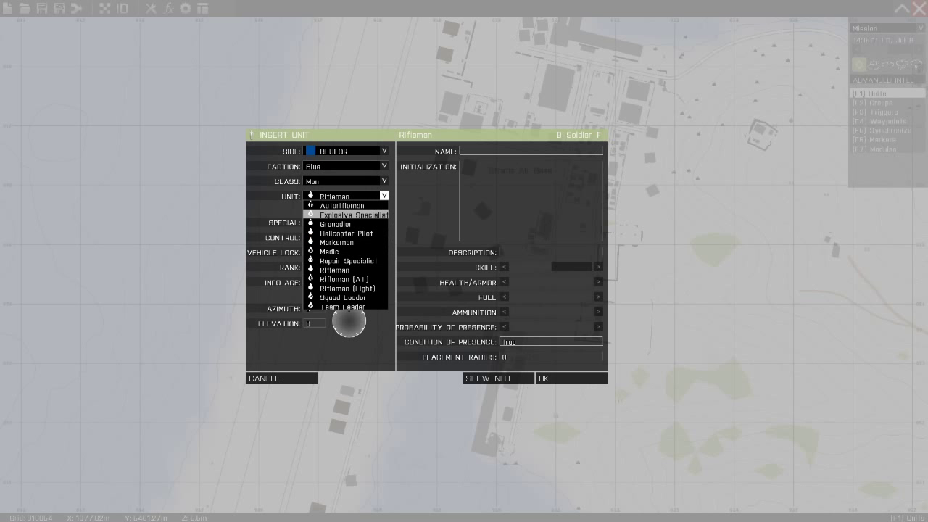
{"action": "key", "text": "Down"}
{"action": "key", "text": "Down"}
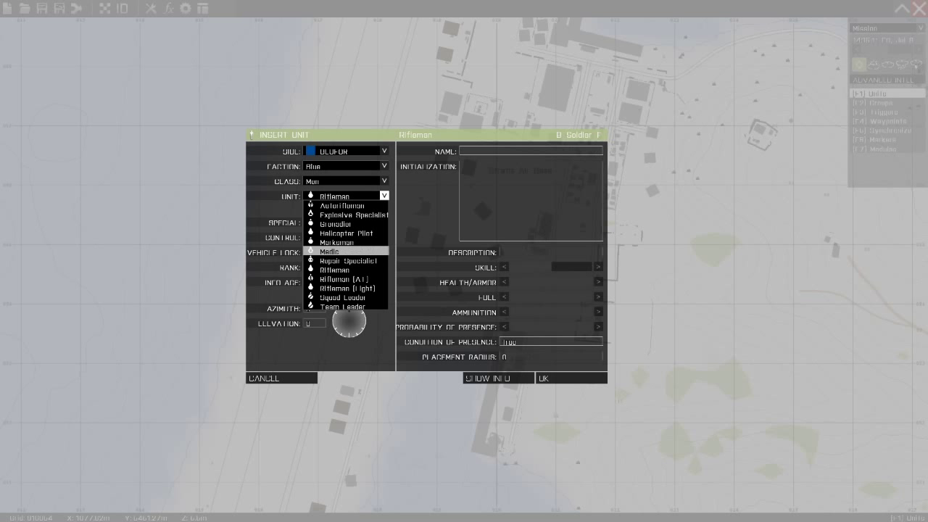
{"action": "key", "text": "Up"}
{"action": "key", "text": "Up"}
{"action": "key", "text": "Up"}
{"action": "key", "text": "Down"}
{"action": "key", "text": "Down"}
{"action": "key", "text": "Down"}
{"action": "key", "text": "Down"}
{"action": "key", "text": "Down"}
{"action": "key", "text": "Up"}
{"action": "key", "text": "Down"}
{"action": "key", "text": "Down"}
{"action": "key", "text": "Down"}
{"action": "key", "text": "Down"}
{"action": "key", "text": "Down"}
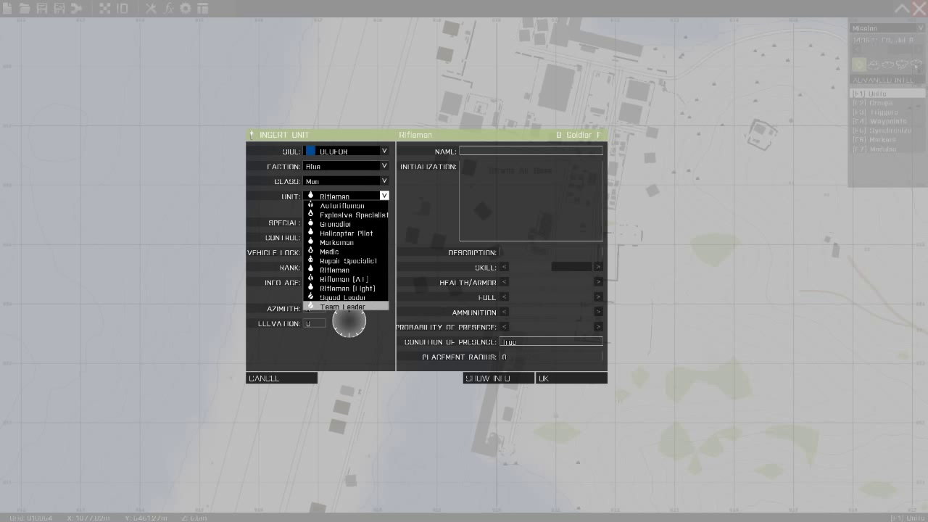
{"action": "key", "text": "Up"}
{"action": "key", "text": "Up"}
{"action": "key", "text": "Up"}
{"action": "key", "text": "Up"}
{"action": "key", "text": "Up"}
{"action": "key", "text": "Up"}
{"action": "key", "text": "Up"}
{"action": "key", "text": "Up"}
{"action": "key", "text": "Up"}
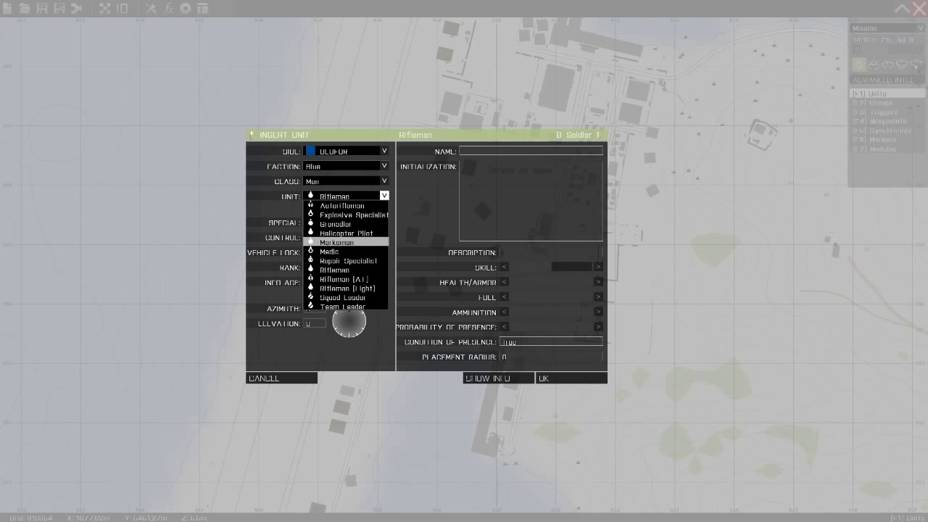
{"action": "key", "text": "Return"}
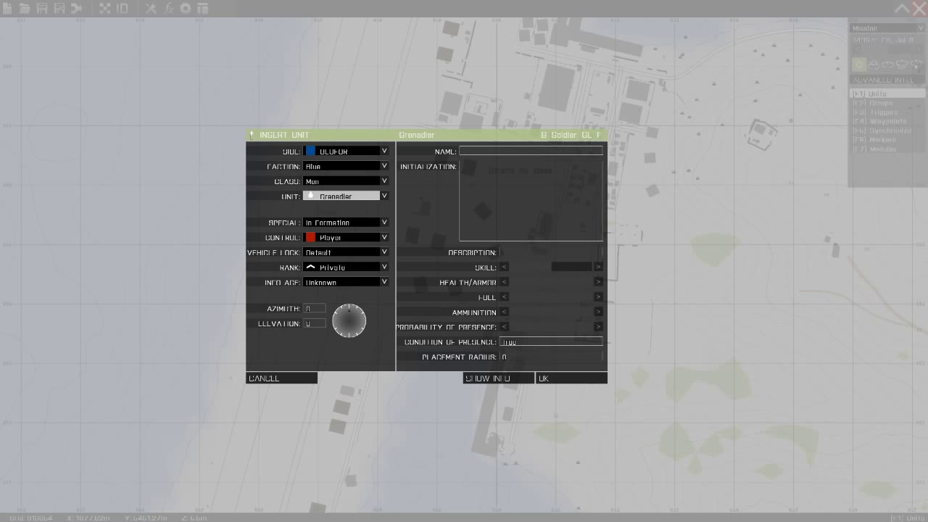
Step: Set the Grenadier's special placement to In Cargo, then return it to In Formation
{"action": "left_click", "coordinate": [347, 222]}
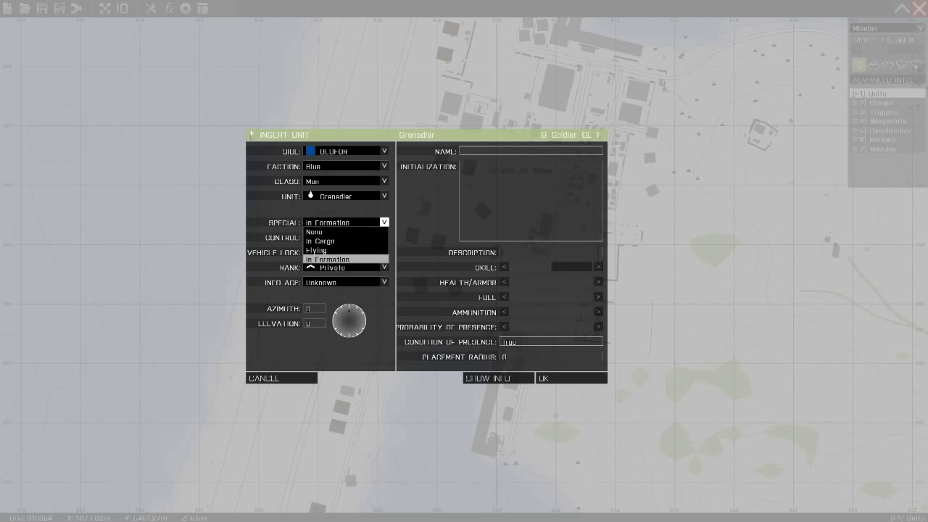
{"action": "key", "text": "Up"}
{"action": "key", "text": "Up"}
{"action": "key", "text": "Up"}
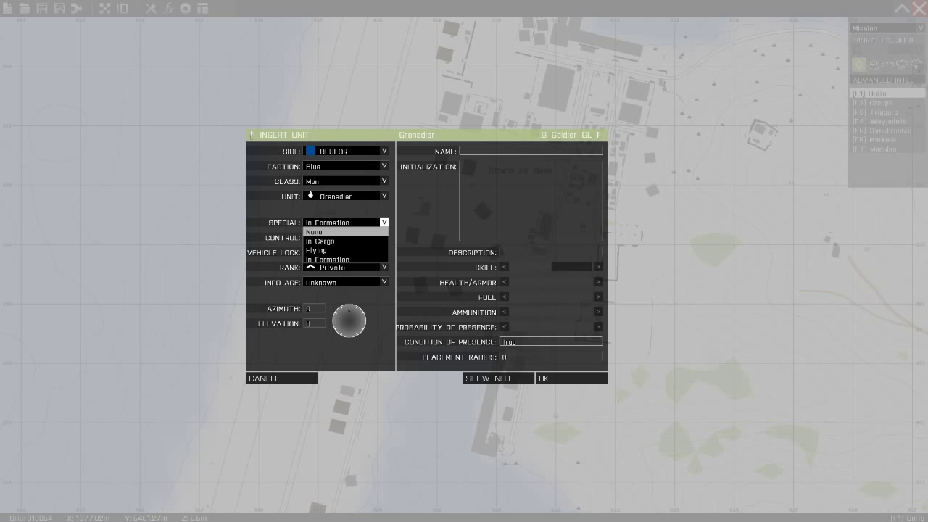
{"action": "key", "text": "Down"}
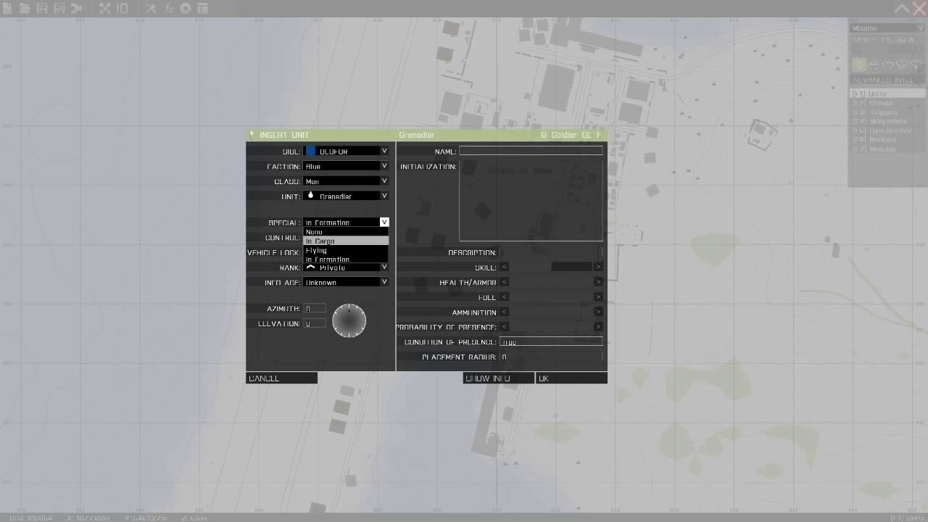
{"action": "key", "text": "Return"}
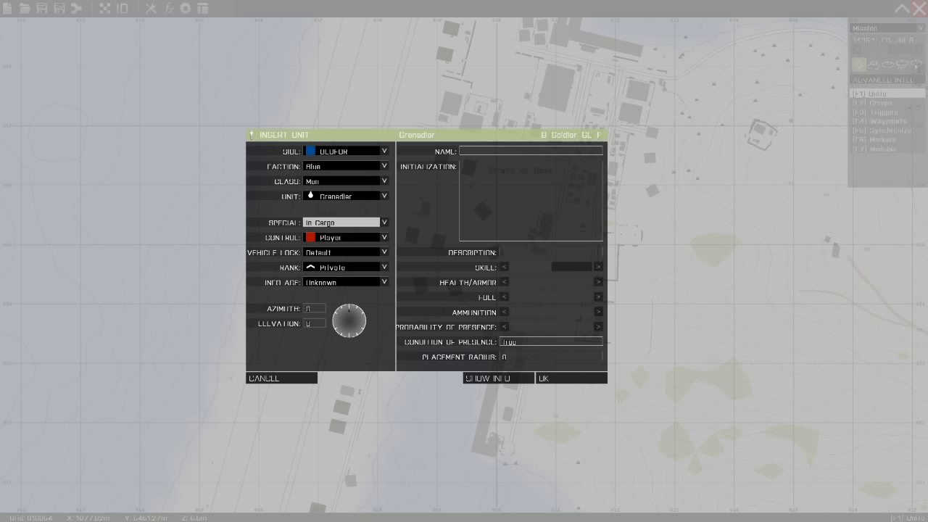
{"action": "left_click", "coordinate": [346, 222]}
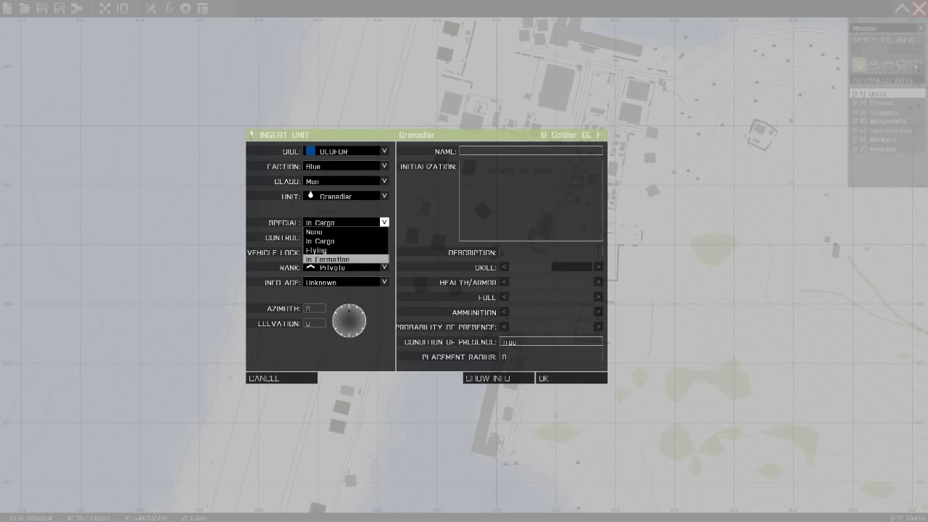
{"action": "left_click", "coordinate": [346, 259]}
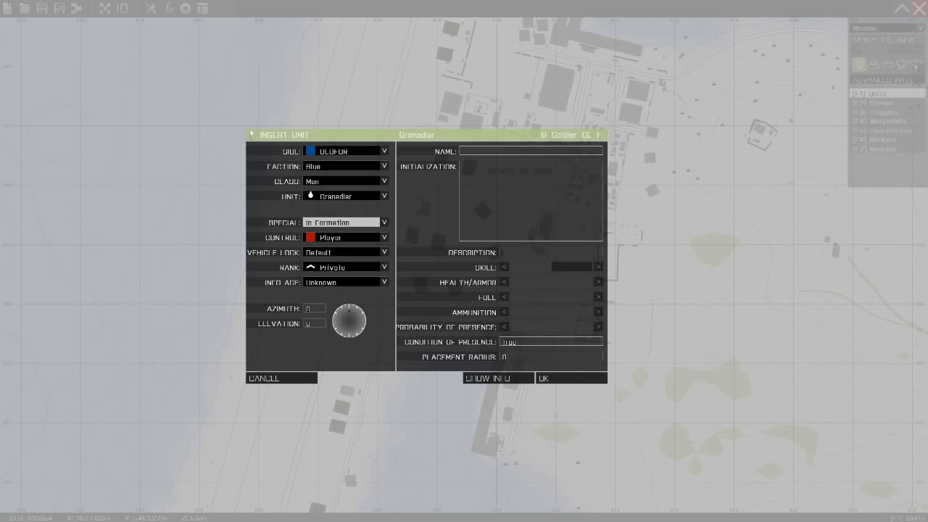
Step: Set the special placement to Flying and the unit's class to Air, then review the placement options
{"action": "left_click", "coordinate": [347, 223]}
{"action": "left_click", "coordinate": [341, 250]}
{"action": "left_click", "coordinate": [346, 181]}
{"action": "left_click", "coordinate": [327, 192]}
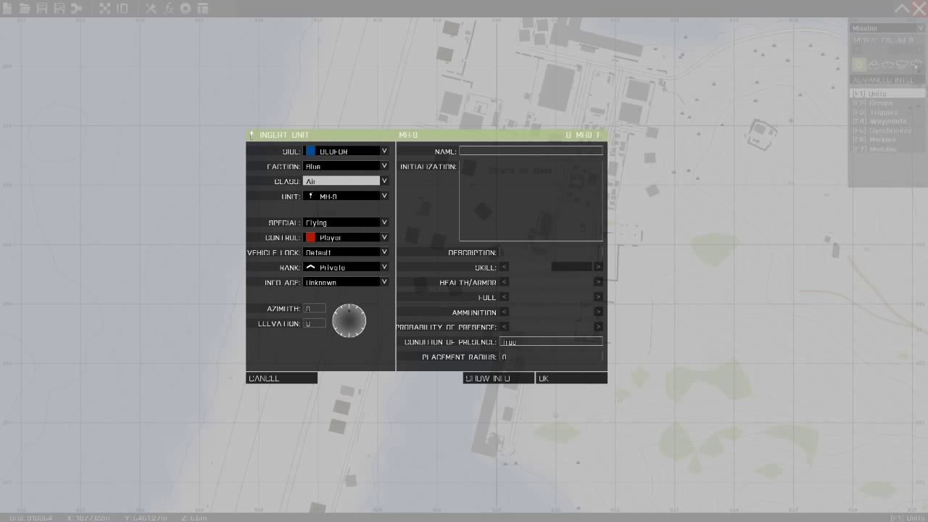
{"action": "left_click", "coordinate": [347, 223]}
{"action": "left_click", "coordinate": [340, 250]}
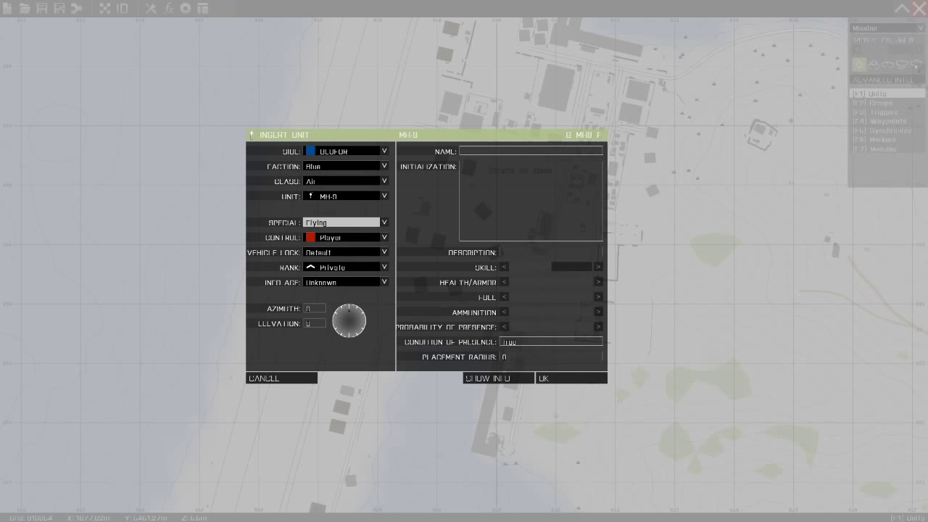
{"action": "left_click", "coordinate": [347, 223]}
{"action": "left_click", "coordinate": [341, 259]}
{"action": "key", "text": "Return"}
{"action": "key", "text": "Up"}
{"action": "key", "text": "Return"}
{"action": "left_click", "coordinate": [346, 223]}
{"action": "left_click", "coordinate": [347, 223]}
Step: Set the unit's class to Men as a Rifleman and its special placement to In Formation
{"action": "left_click", "coordinate": [347, 197]}
{"action": "left_click", "coordinate": [346, 181]}
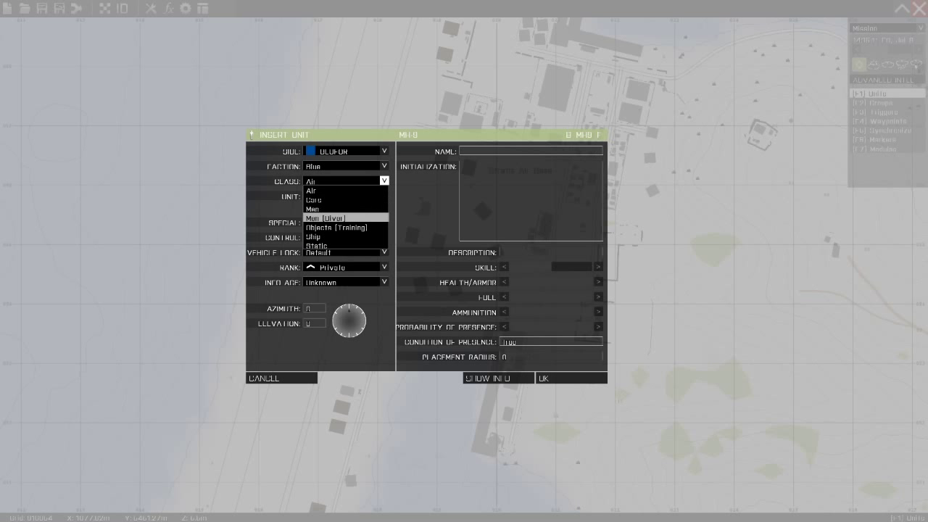
{"action": "left_click", "coordinate": [341, 208]}
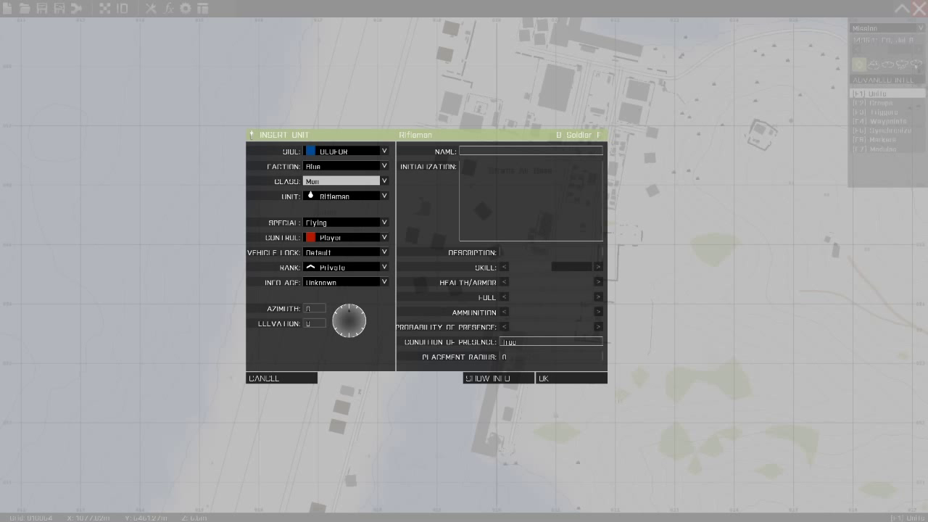
{"action": "key", "text": "Down"}
{"action": "key", "text": "Down"}
{"action": "key", "text": "Return"}
{"action": "key", "text": "Down"}
{"action": "key", "text": "Down"}
{"action": "key", "text": "Up"}
{"action": "key", "text": "Down"}
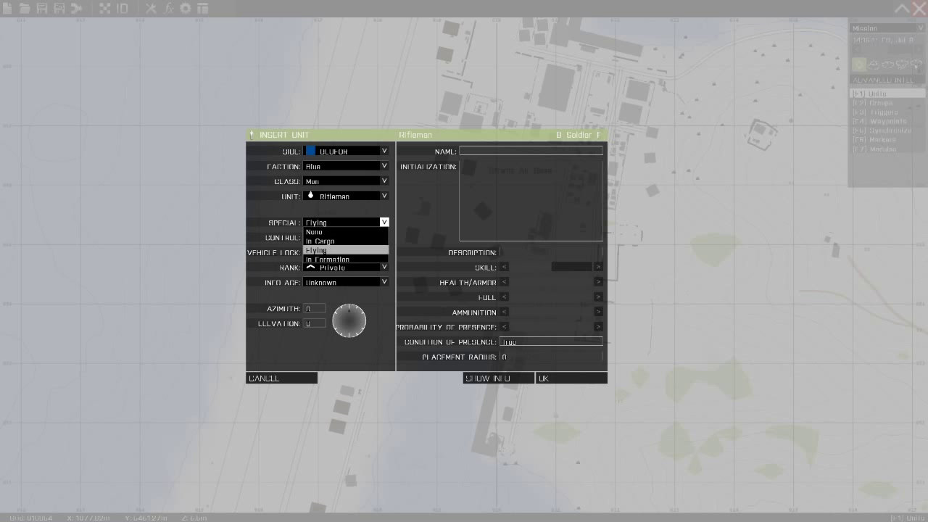
{"action": "key", "text": "Down"}
{"action": "key", "text": "Return"}
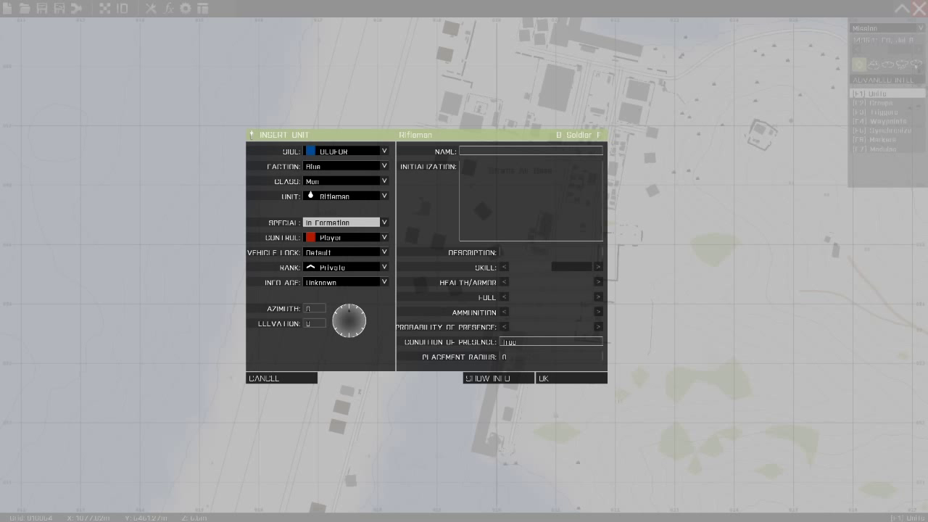
Step: Set the Rifleman's control to Player and insert the unit on the airfield
{"action": "left_click", "coordinate": [346, 238]}
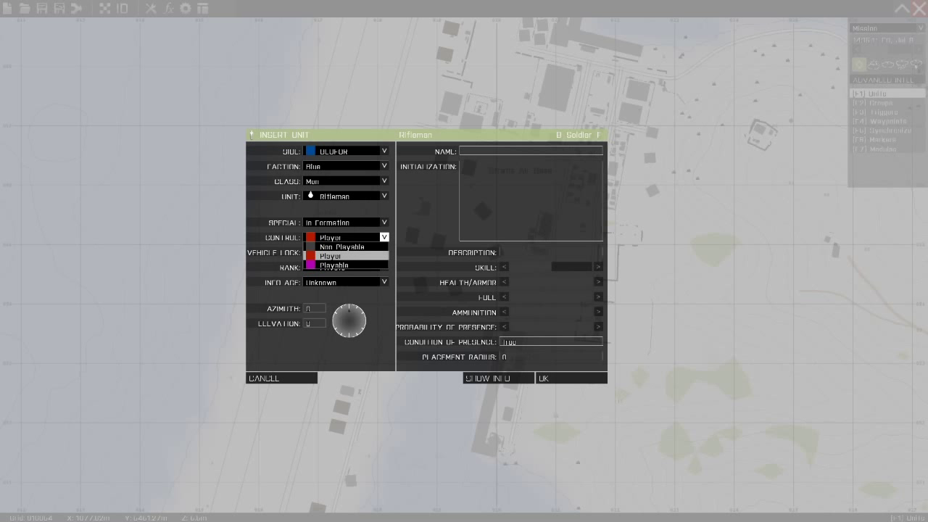
{"action": "left_click", "coordinate": [345, 256]}
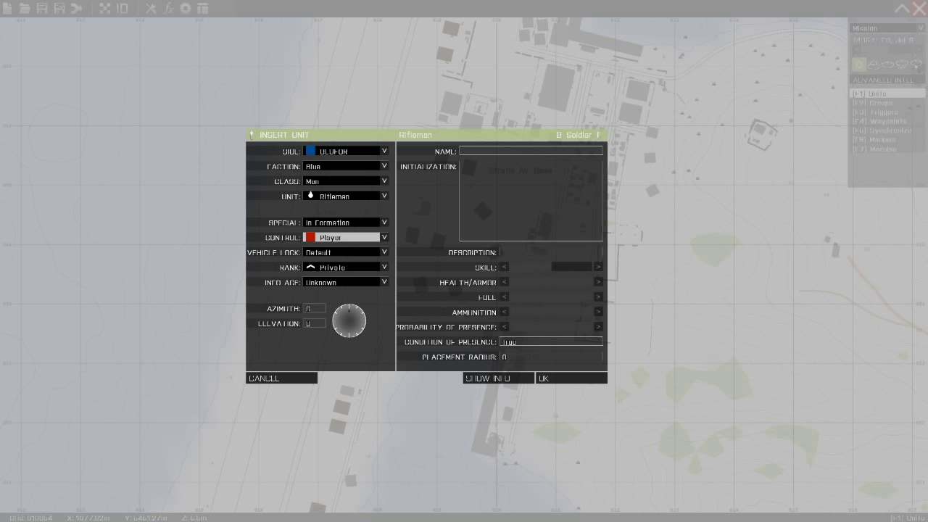
{"action": "left_click", "coordinate": [571, 378]}
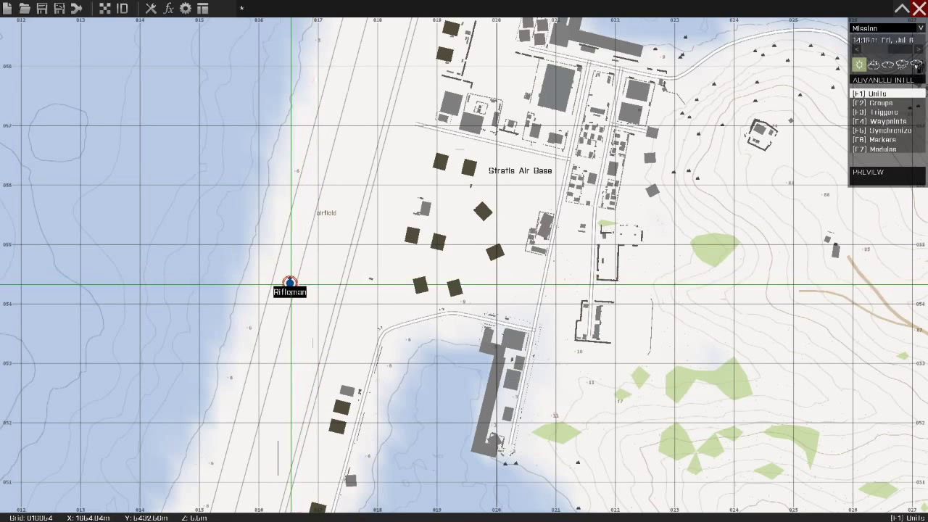
{"action": "double_click", "coordinate": [290, 287]}
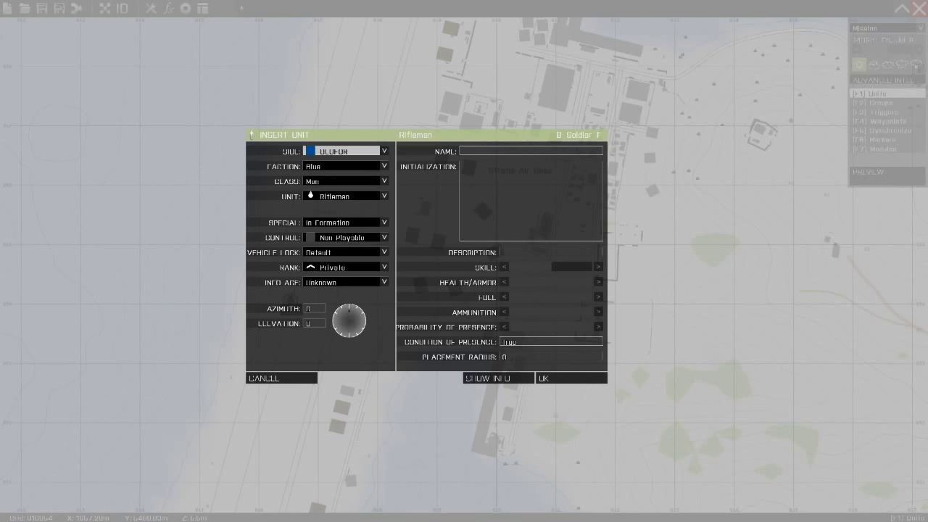
{"action": "left_click", "coordinate": [344, 238]}
{"action": "left_click", "coordinate": [285, 376]}
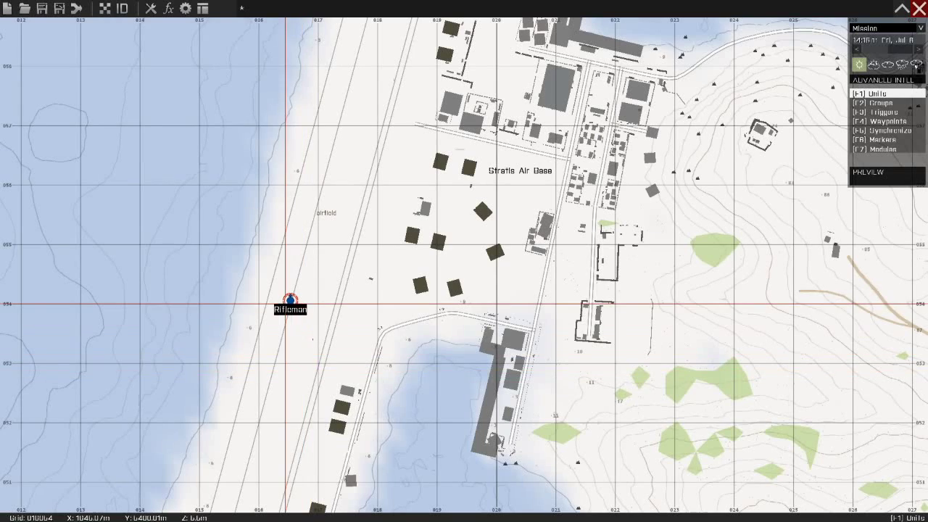
Step: Change the placed Rifleman's control from Player to Playable
{"action": "double_click", "coordinate": [290, 300]}
{"action": "left_click", "coordinate": [347, 237]}
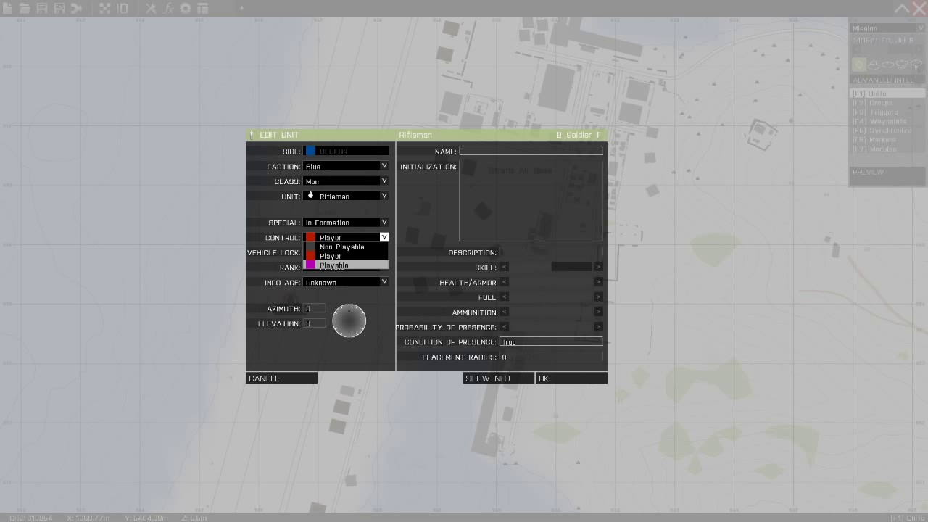
{"action": "left_click", "coordinate": [345, 265]}
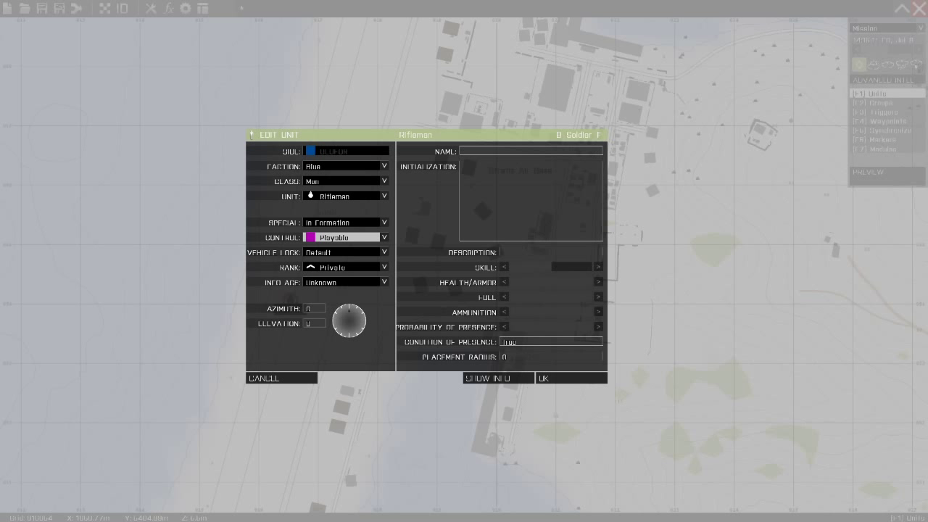
{"action": "key", "text": "Return"}
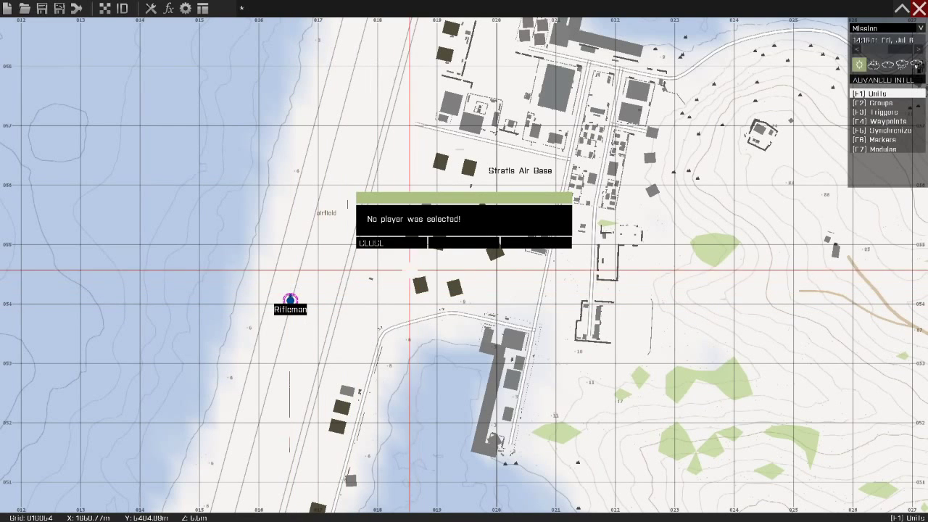
Step: Start a second BLUFOR Rifleman beside the first, with its control set to Player and its rank to Lieutenant
{"action": "double_click", "coordinate": [303, 296]}
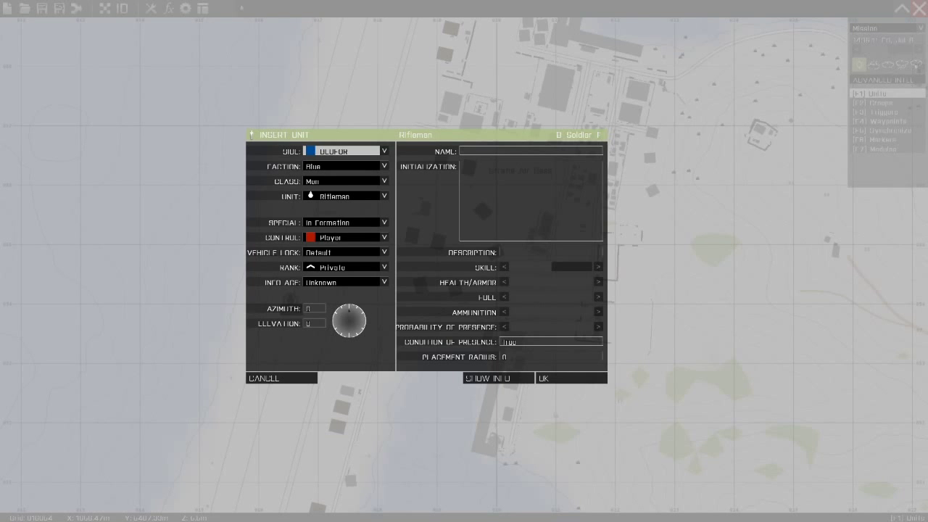
{"action": "left_click", "coordinate": [346, 238]}
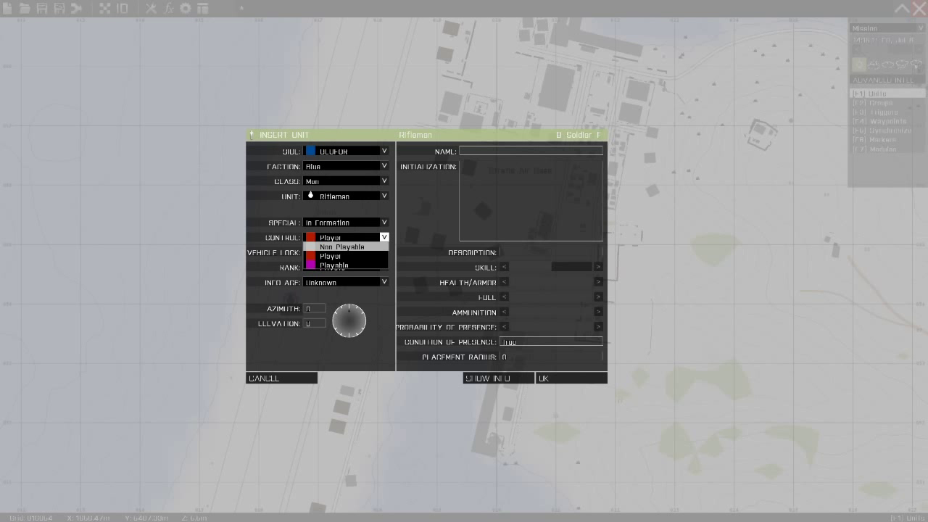
{"action": "key", "text": "Down"}
{"action": "key", "text": "Return"}
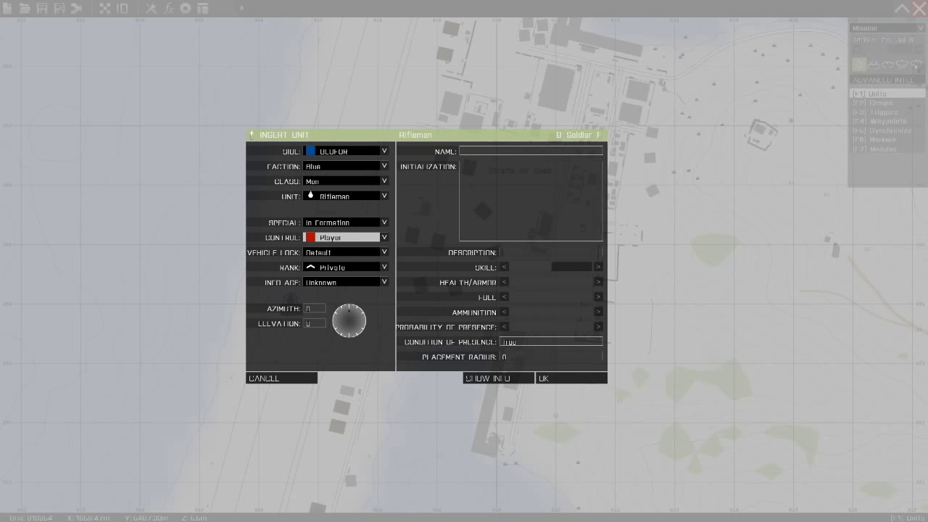
{"action": "left_click", "coordinate": [345, 267]}
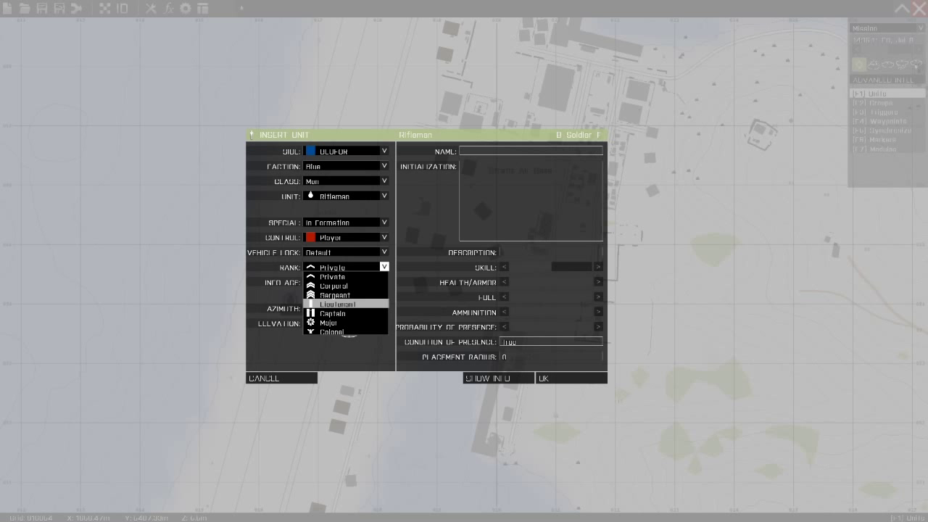
{"action": "left_click", "coordinate": [338, 304]}
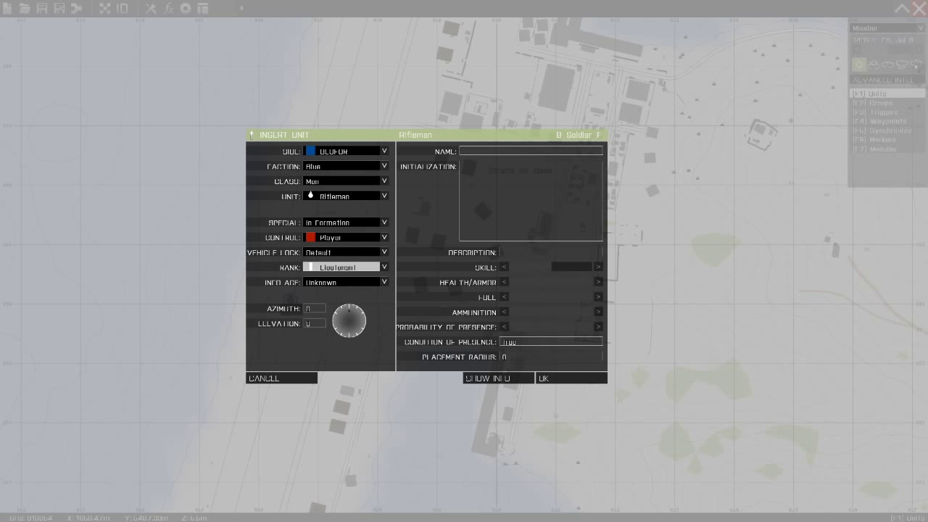
Step: Try azimuth values of 106 and 3000 for the new Rifleman, adjust its direction on the dial and insert the unit
{"action": "double_click", "coordinate": [309, 309]}
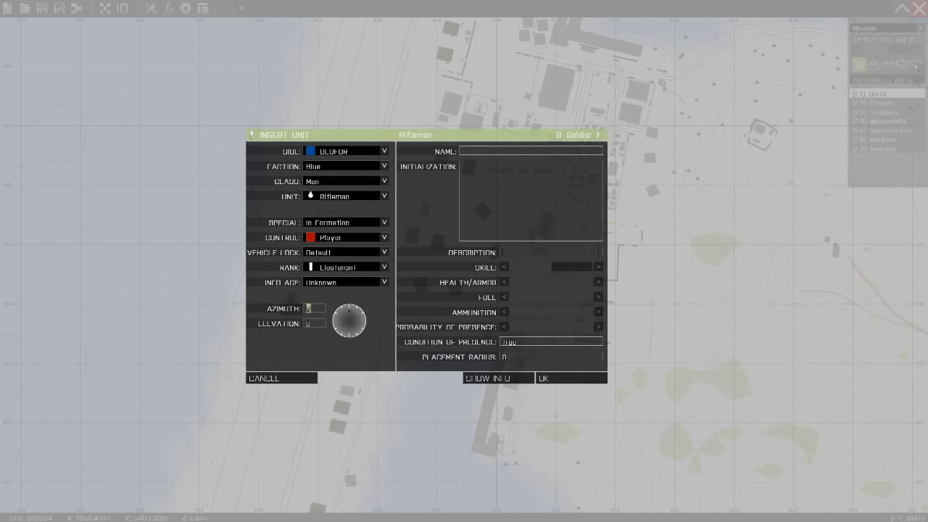
{"action": "type", "text": "106"}
{"action": "double_click", "coordinate": [308, 308]}
{"action": "type", "text": "3000"}
{"action": "scroll", "coordinate": [308, 308], "scroll_direction": "down", "scroll_amount": 11}
{"action": "left_click", "coordinate": [340, 321]}
{"action": "key", "text": "Return"}
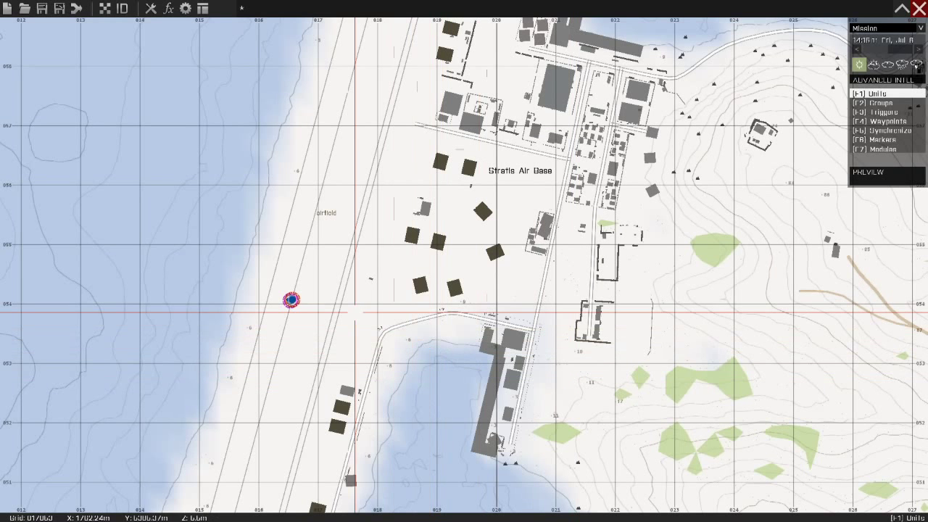
Step: Move the player Rifleman south along the airfield, away from the playable Rifleman
{"action": "left_click_drag", "start_coordinate": [292, 300], "coordinate": [286, 354]}
{"action": "scroll", "coordinate": [319, 321], "scroll_direction": "up", "scroll_amount": 4}
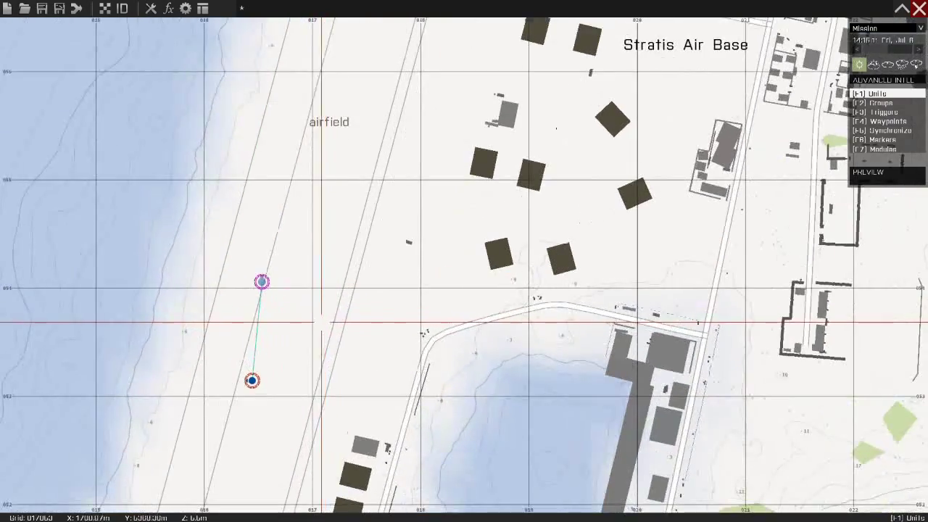
{"action": "right_click_drag", "start_coordinate": [243, 335], "coordinate": [366, 266]}
{"action": "right_click_drag", "start_coordinate": [348, 332], "coordinate": [357, 250]}
{"action": "scroll", "coordinate": [359, 257], "scroll_direction": "up", "scroll_amount": 3}
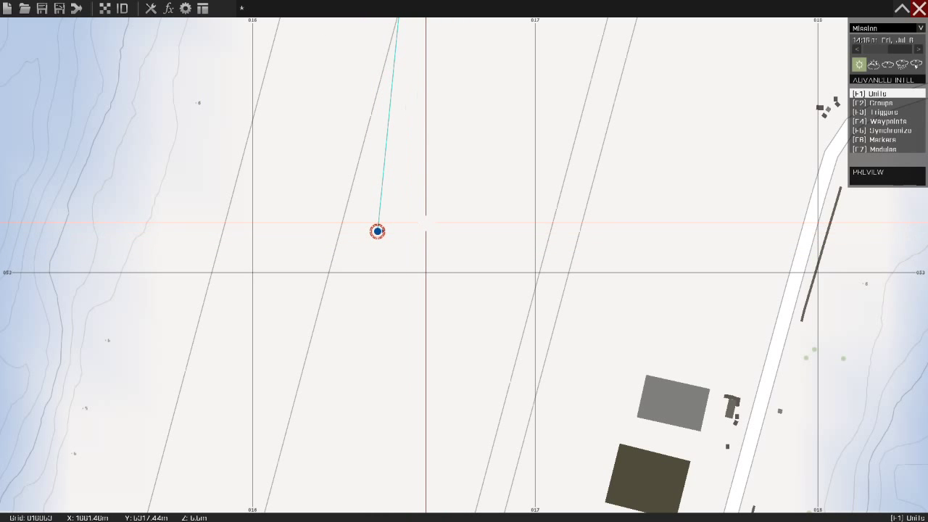
{"action": "scroll", "coordinate": [425, 226], "scroll_direction": "down", "scroll_amount": 2}
Step: Name the player Rifleman soldier1 and raise its skill slightly
{"action": "double_click", "coordinate": [392, 229]}
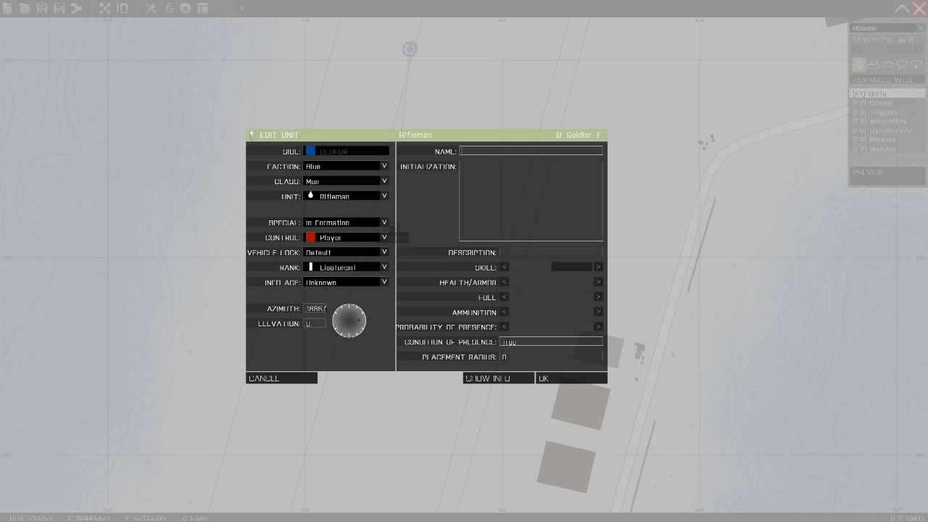
{"action": "type", "text": "s"}
{"action": "key", "text": "BackSpace"}
{"action": "type", "text": "soldier1"}
{"action": "mouse_move", "coordinate": [547, 267]}
{"action": "left_mouse_down"}
{"action": "mouse_move", "coordinate": [512, 267]}
{"action": "mouse_move", "coordinate": [582, 267]}
{"action": "mouse_move", "coordinate": [557, 266]}
{"action": "left_mouse_up"}
{"action": "left_click", "coordinate": [571, 378]}
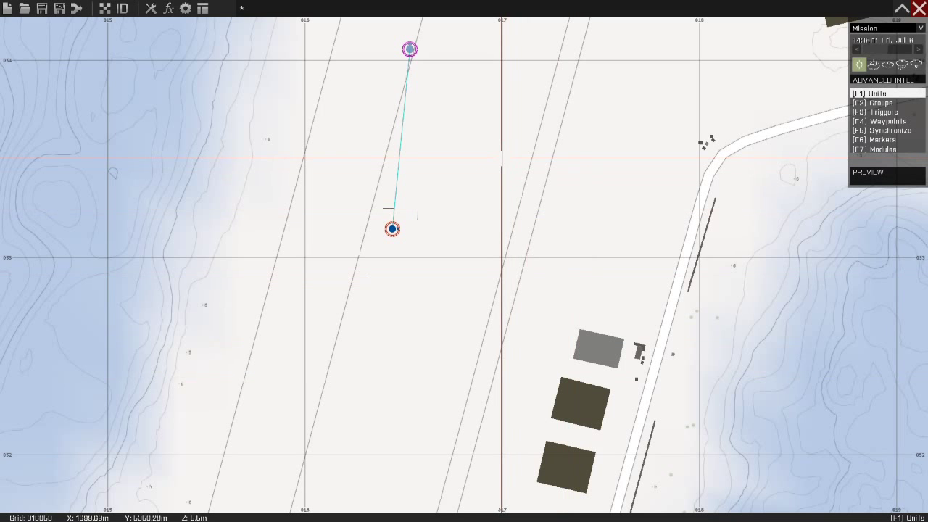
Step: Start a new non-playable Rifleman, adjust its skill, health, fuel and ammunition, and set its probability of presence to about half
{"action": "double_click", "coordinate": [443, 184]}
{"action": "mouse_move", "coordinate": [548, 266]}
{"action": "left_mouse_down"}
{"action": "mouse_move", "coordinate": [575, 267]}
{"action": "mouse_move", "coordinate": [532, 267]}
{"action": "mouse_move", "coordinate": [557, 267]}
{"action": "mouse_move", "coordinate": [534, 282]}
{"action": "mouse_move", "coordinate": [585, 281]}
{"action": "mouse_move", "coordinate": [525, 281]}
{"action": "mouse_move", "coordinate": [583, 281]}
{"action": "mouse_move", "coordinate": [535, 297]}
{"action": "mouse_move", "coordinate": [558, 296]}
{"action": "mouse_move", "coordinate": [542, 312]}
{"action": "mouse_move", "coordinate": [566, 312]}
{"action": "left_mouse_up"}
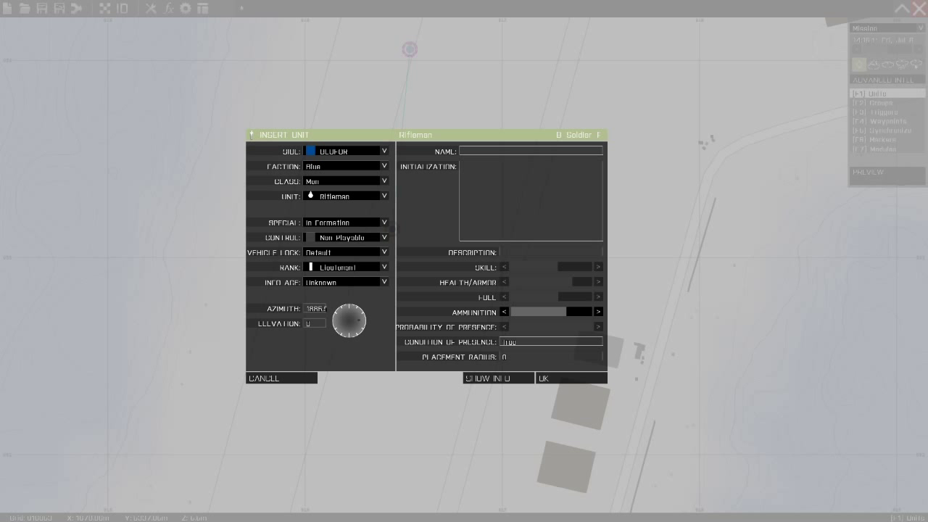
{"action": "mouse_move", "coordinate": [566, 327]}
{"action": "left_mouse_down"}
{"action": "mouse_move", "coordinate": [540, 327]}
{"action": "mouse_move", "coordinate": [561, 327]}
{"action": "mouse_move", "coordinate": [553, 327]}
{"action": "left_mouse_up"}
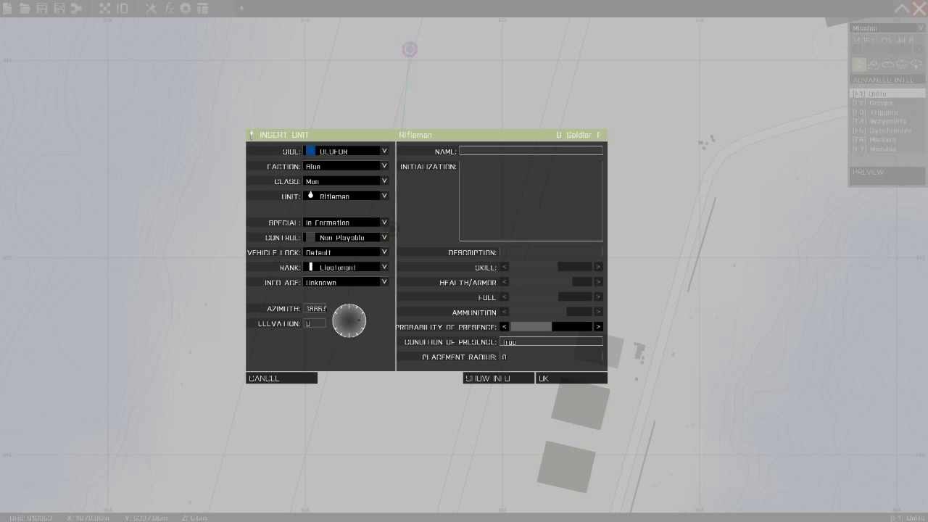
Step: Set the new Rifleman's placement radius to 50 and insert the unit
{"action": "left_click", "coordinate": [504, 357]}
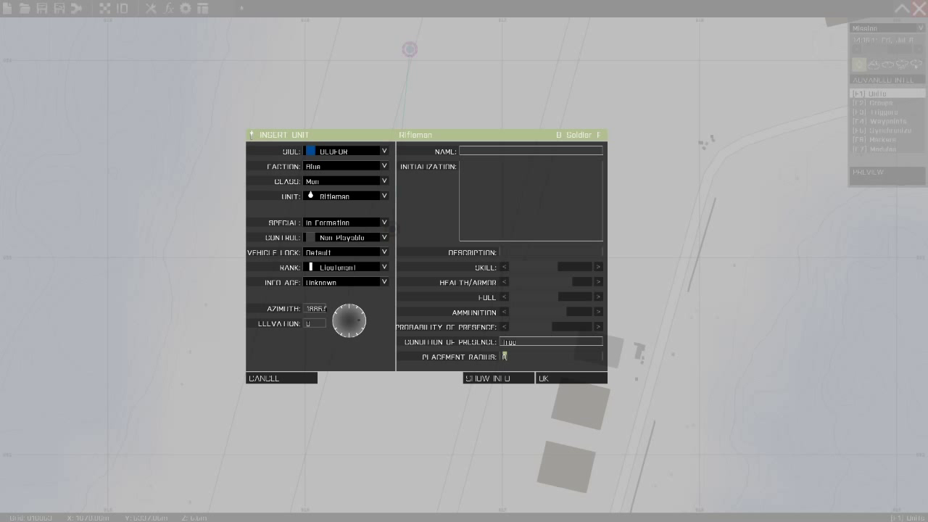
{"action": "type", "text": "50"}
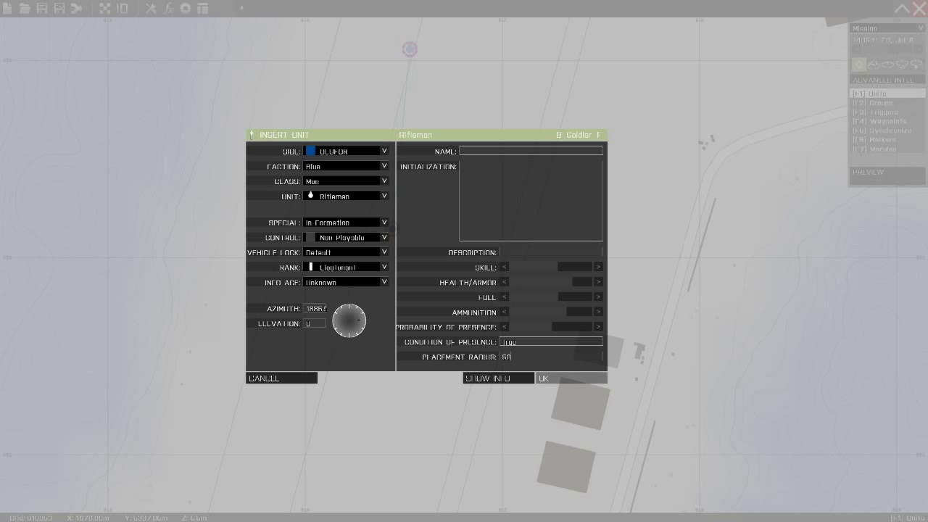
{"action": "key", "text": "Return"}
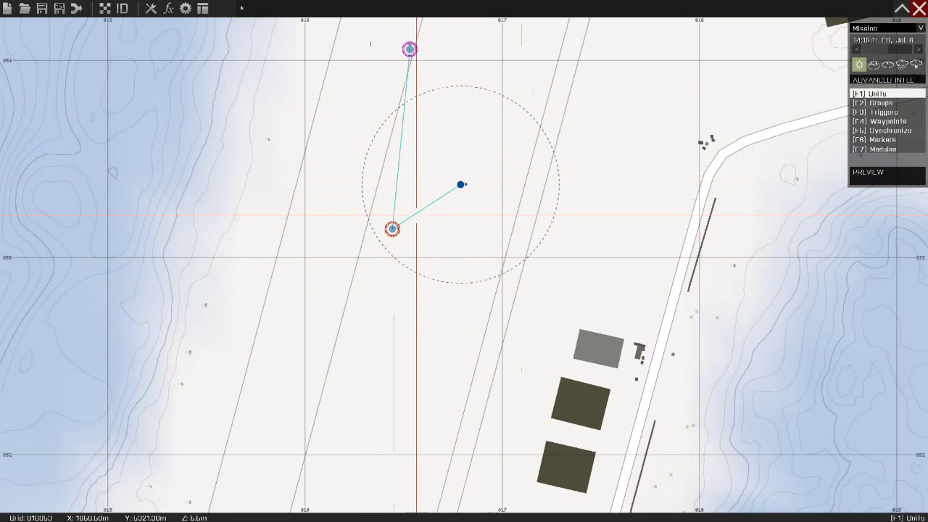
Step: Move the player unit northeast and the non-playable Rifleman with its placement circle southwest on the airfield
{"action": "left_click_drag", "start_coordinate": [391, 228], "coordinate": [496, 144]}
{"action": "left_click_drag", "start_coordinate": [460, 186], "coordinate": [390, 317]}
{"action": "right_click_drag", "start_coordinate": [430, 322], "coordinate": [444, 281]}
{"action": "scroll", "coordinate": [442, 281], "scroll_direction": "down", "scroll_amount": 5}
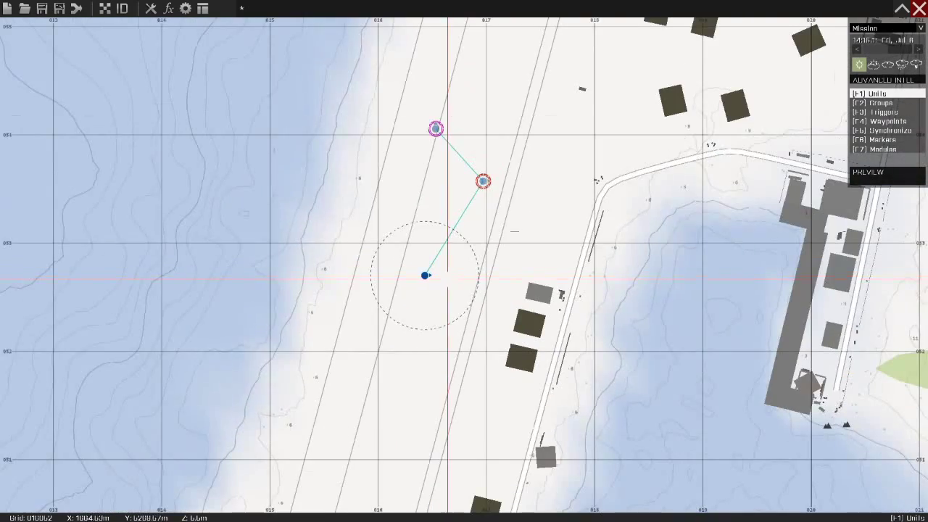
Step: Change the non-playable Rifleman's placement radius to 200
{"action": "double_click", "coordinate": [438, 280]}
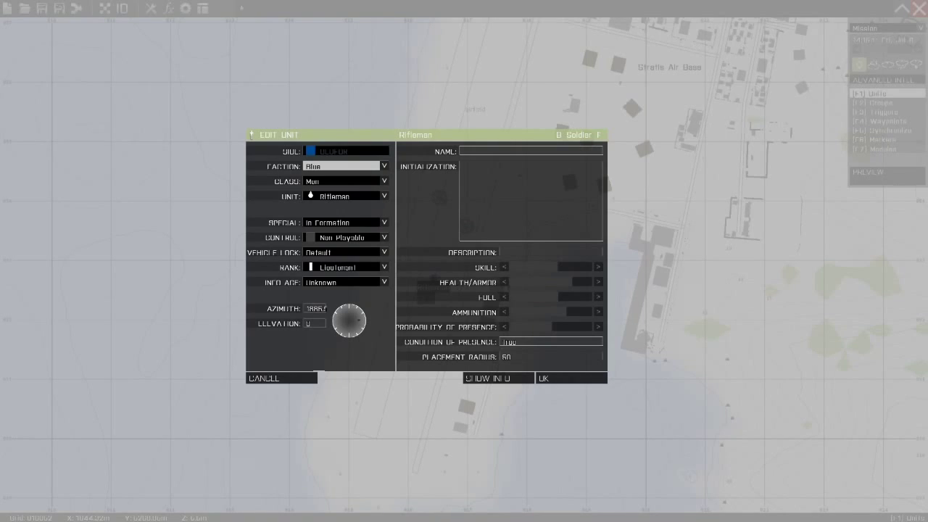
{"action": "double_click", "coordinate": [507, 357]}
{"action": "type", "text": "200"}
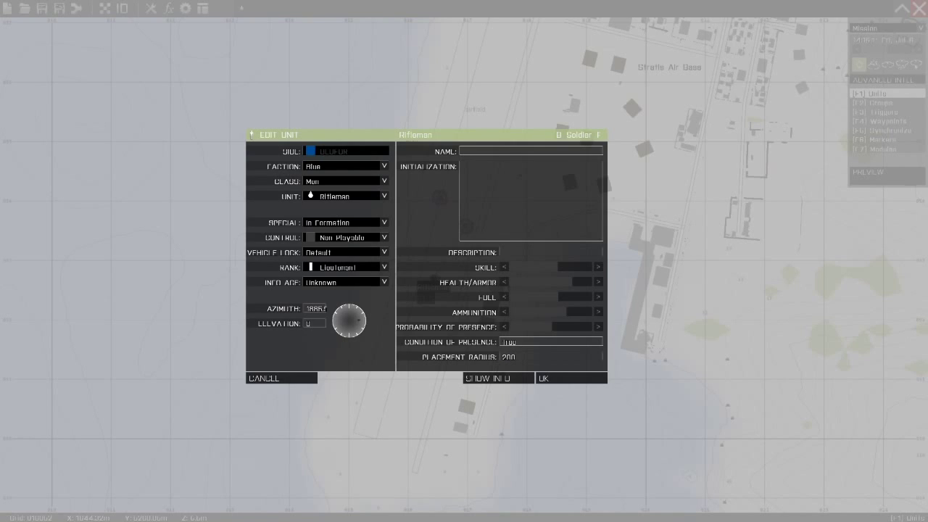
{"action": "left_click", "coordinate": [570, 378]}
Step: Move the Rifleman with the 200 radius around the map and place it on the airfield beside the other two units
{"action": "left_click_drag", "start_coordinate": [447, 277], "coordinate": [643, 201]}
{"action": "right_click_drag", "start_coordinate": [642, 201], "coordinate": [495, 411]}
{"action": "mouse_move", "coordinate": [495, 410]}
{"action": "left_mouse_down"}
{"action": "mouse_move", "coordinate": [555, 210]}
{"action": "mouse_move", "coordinate": [557, 232]}
{"action": "mouse_move", "coordinate": [409, 270]}
{"action": "mouse_move", "coordinate": [305, 388]}
{"action": "left_mouse_up"}
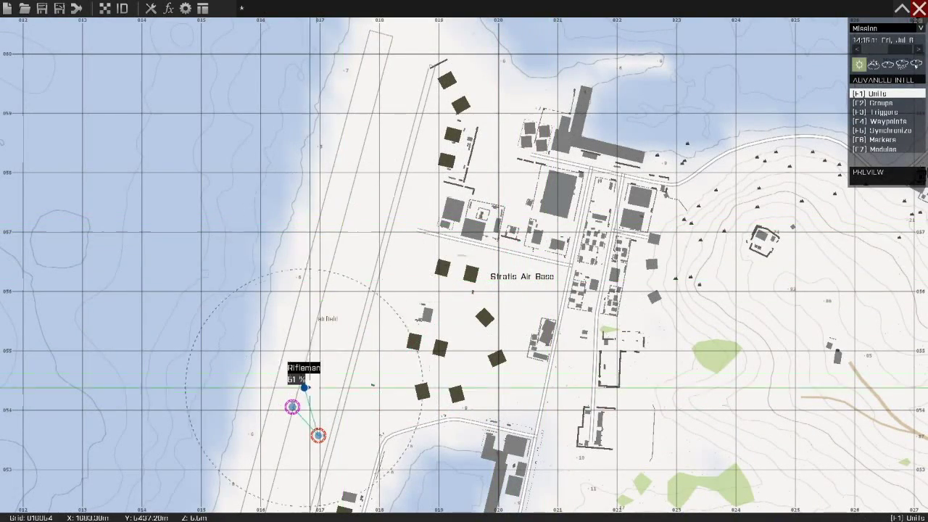
{"action": "right_click_drag", "start_coordinate": [304, 388], "coordinate": [356, 321]}
{"action": "left_click_drag", "start_coordinate": [356, 321], "coordinate": [341, 376]}
{"action": "right_click_drag", "start_coordinate": [406, 342], "coordinate": [415, 296]}
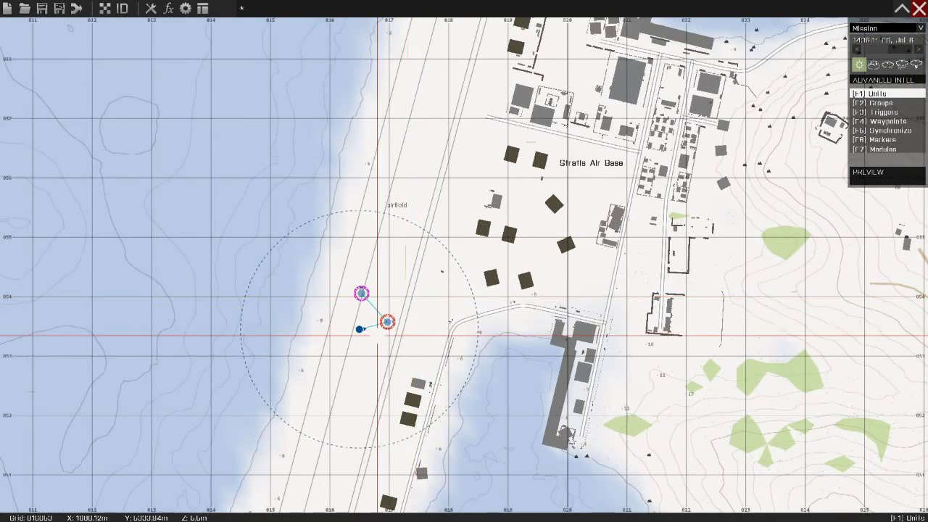
Step: Open the player unit's settings for editing
{"action": "scroll", "coordinate": [384, 325], "scroll_direction": "up", "scroll_amount": 3}
{"action": "double_click", "coordinate": [391, 309]}
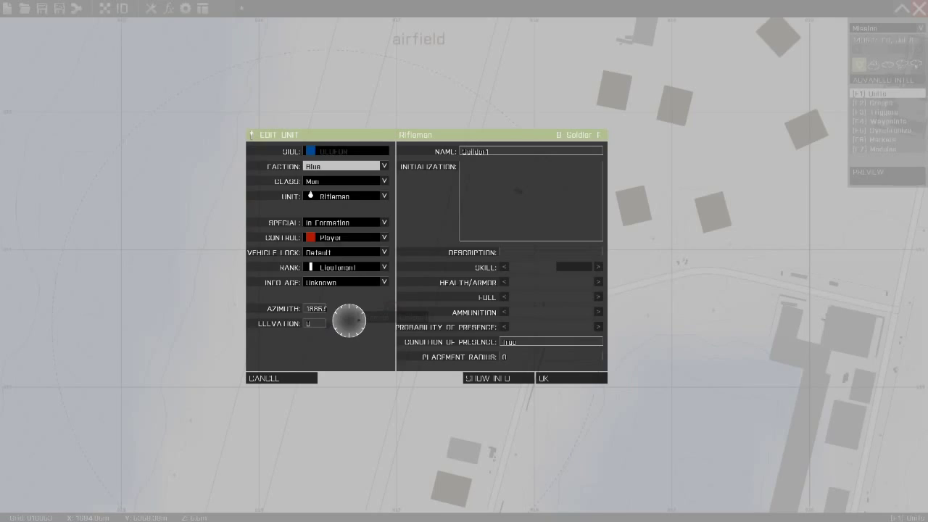